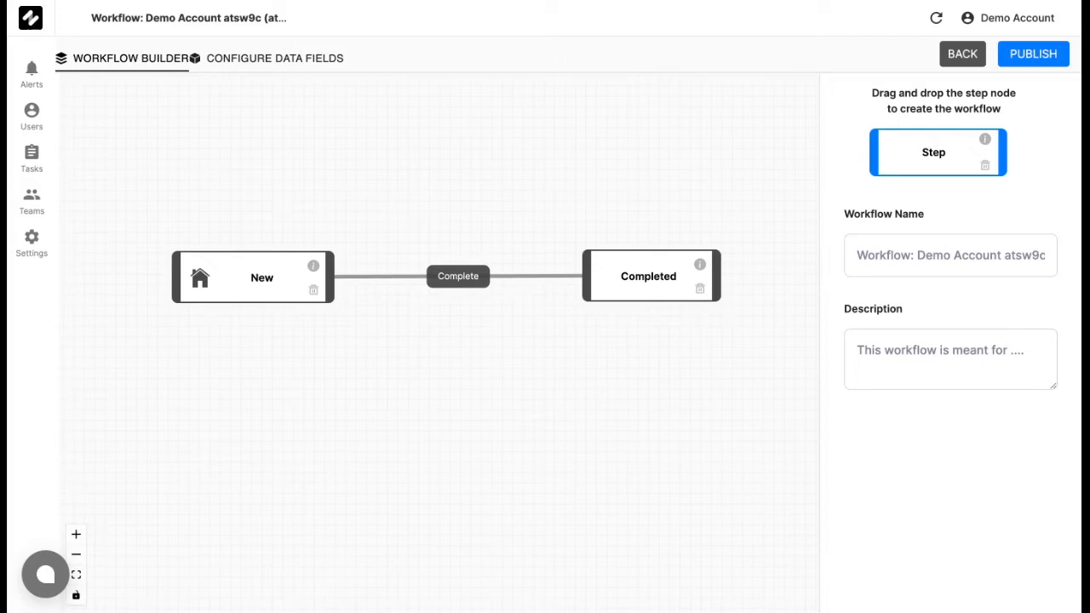
Rename the initial New step of the workflow as Customer Details and save the change.
drag(273, 300, 257, 226)
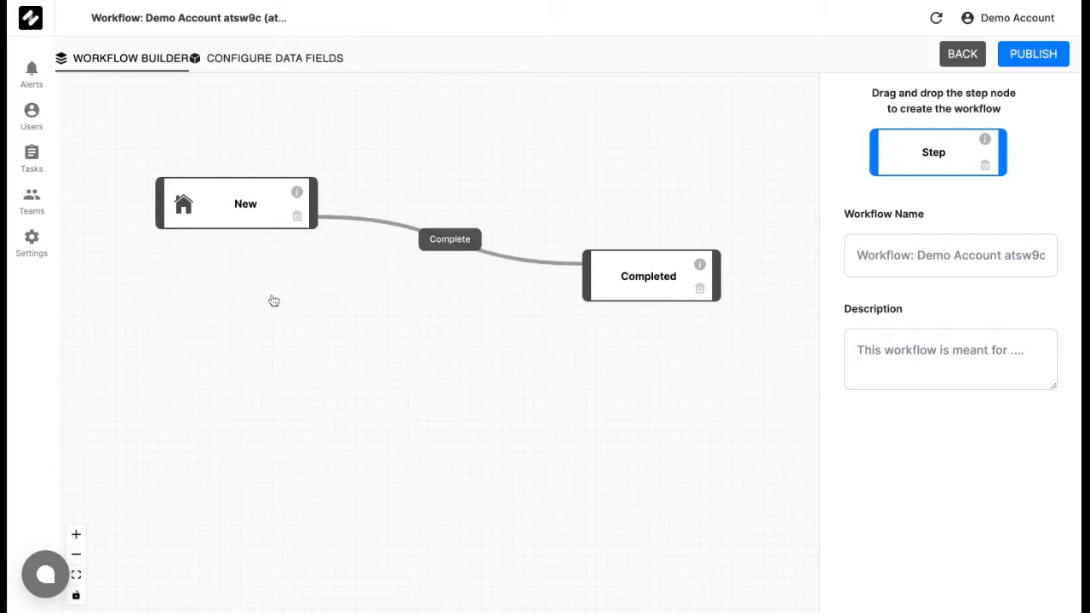
click(255, 223)
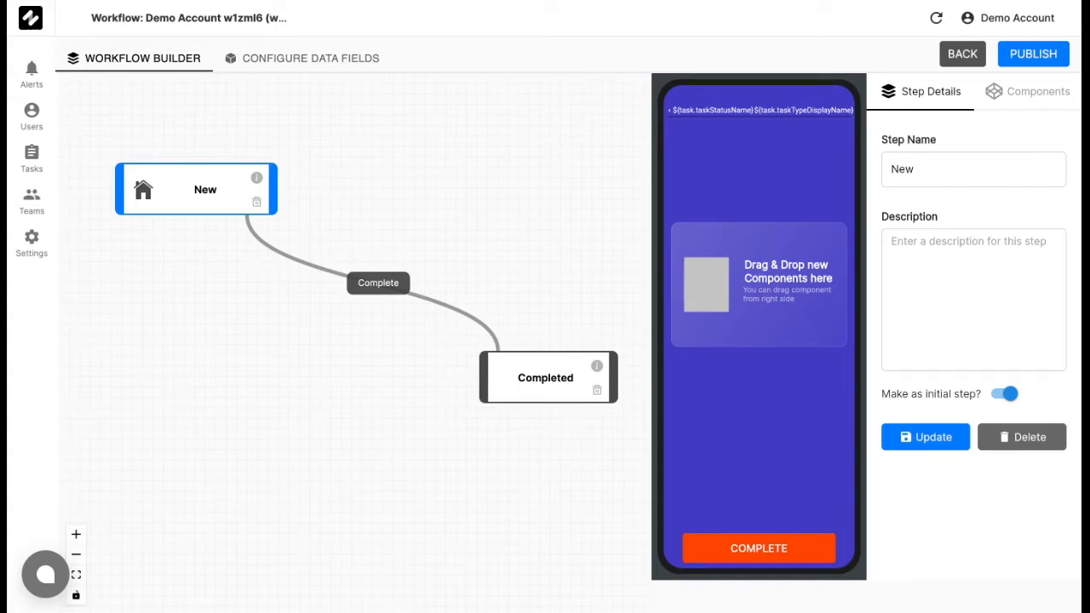
double_click(977, 162)
key(BackSpace)
text(Customer Details)
click(915, 443)
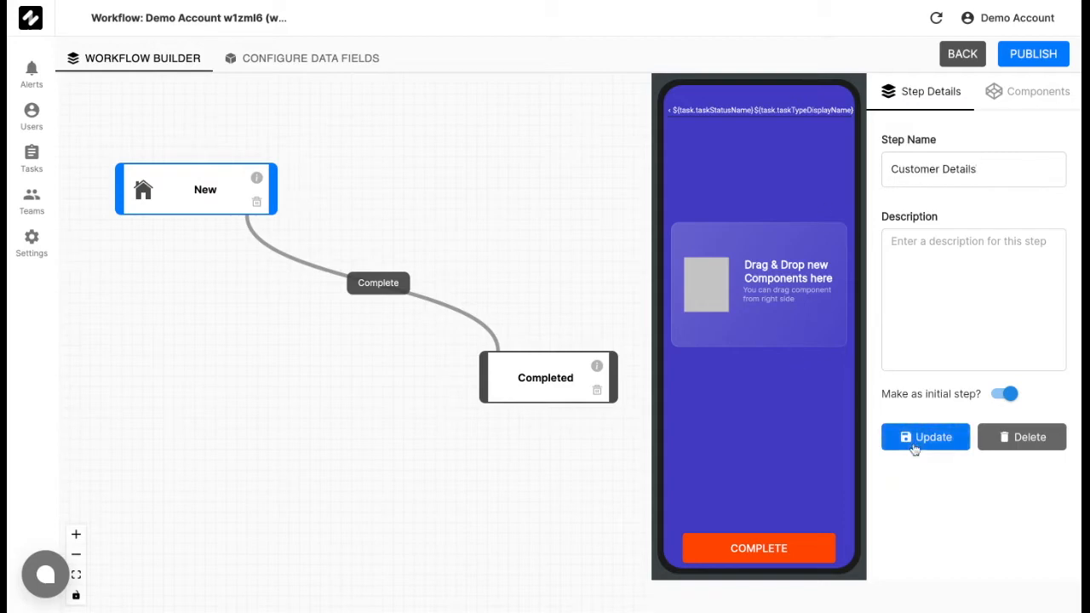
Add a new step to the canvas beside Customer Details, name it Product Details and save it.
click(578, 230)
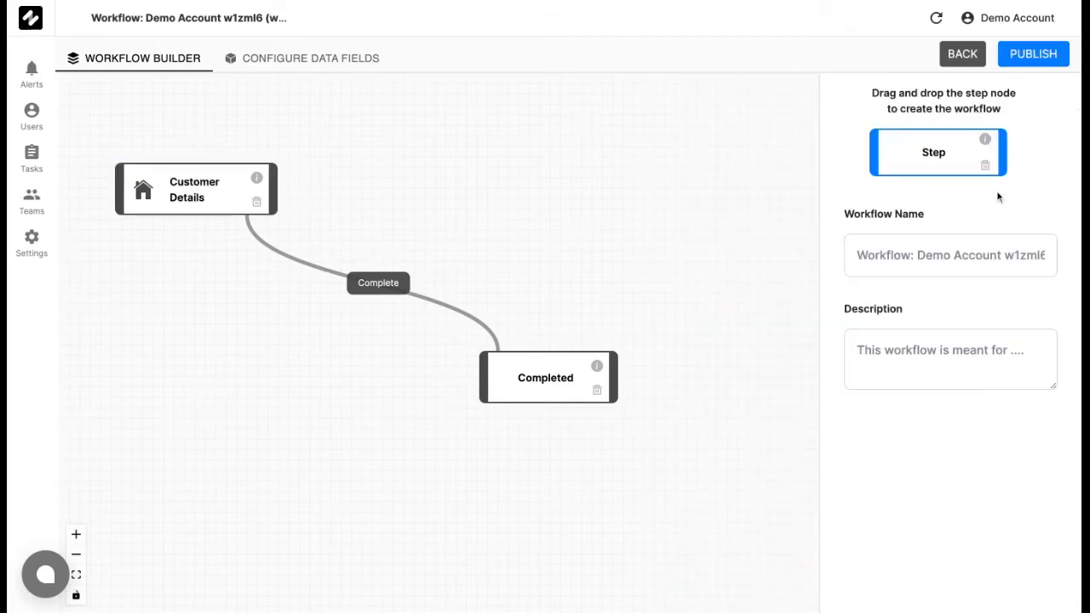
drag(934, 155, 429, 182)
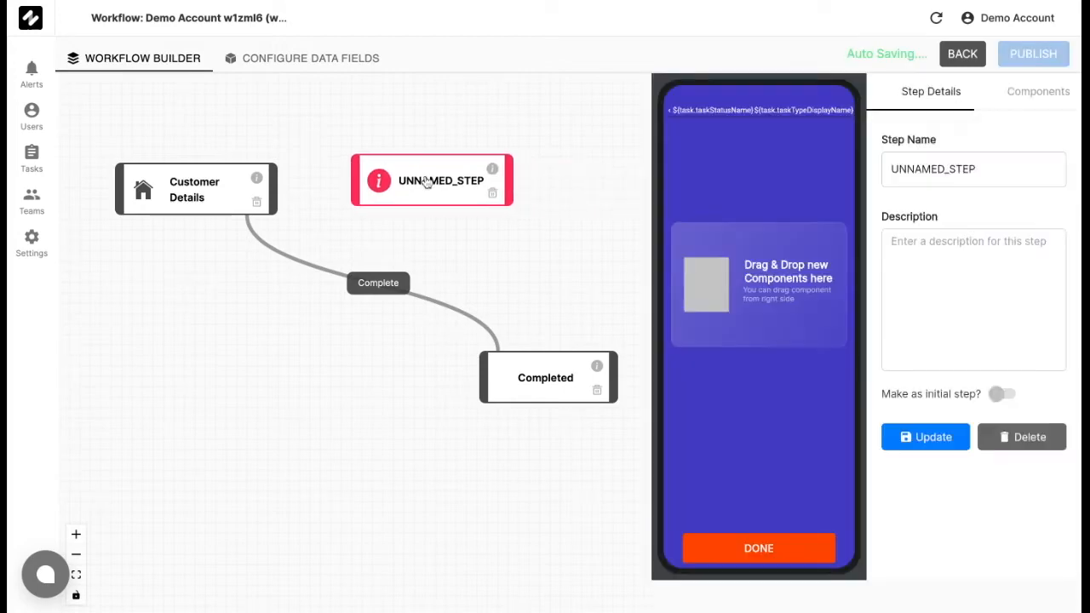
triple_click(1024, 174)
key(BackSpace)
text(Prod)
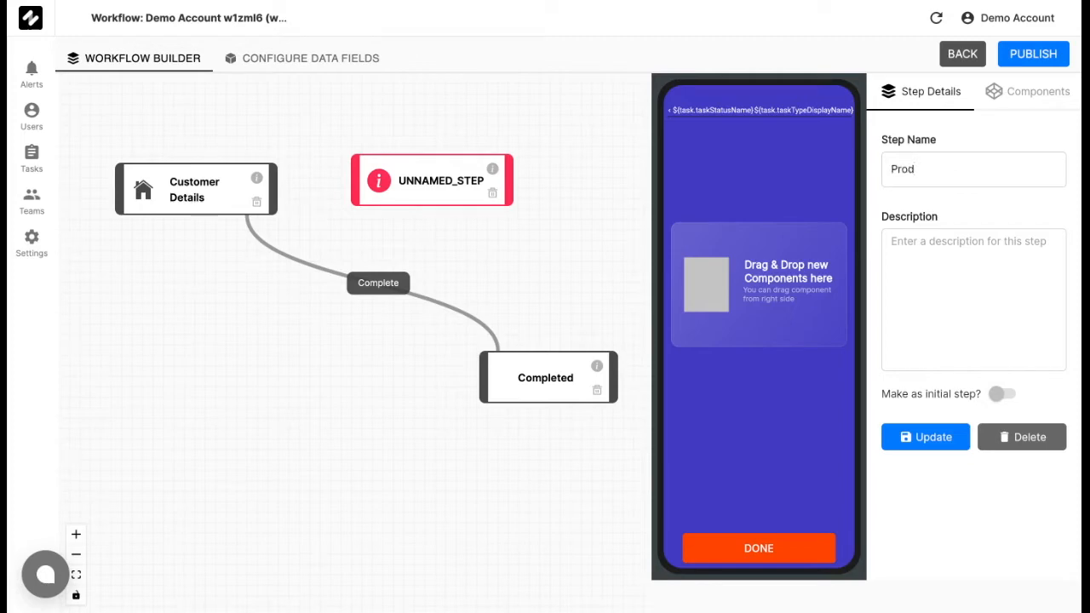
text(uct Details)
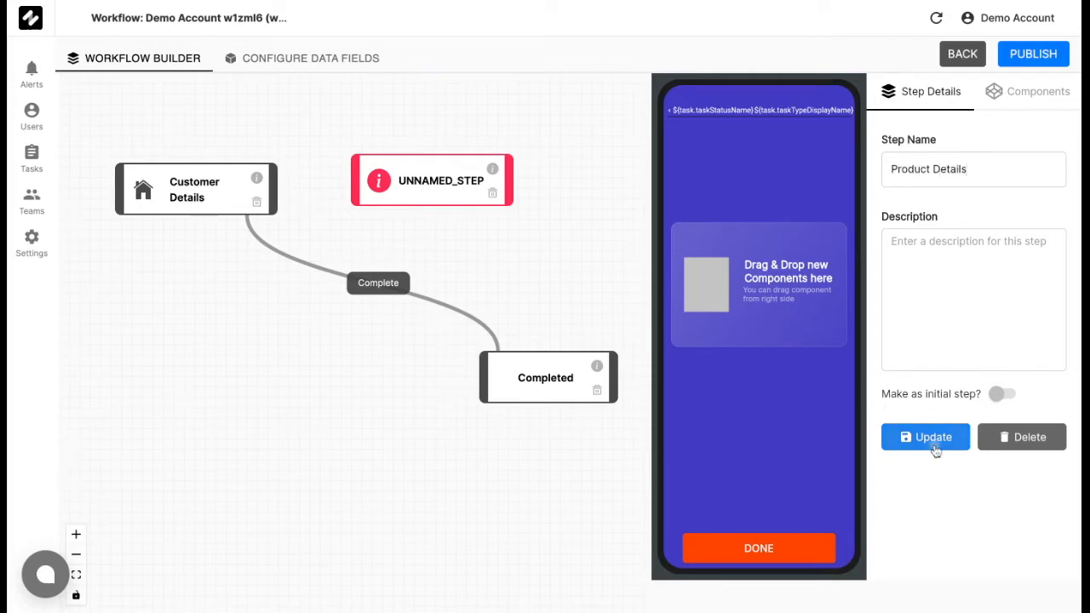
click(908, 439)
Delete the Complete transition and rearrange the nodes so Product Details sits between Customer Details and Completed.
drag(528, 277, 527, 318)
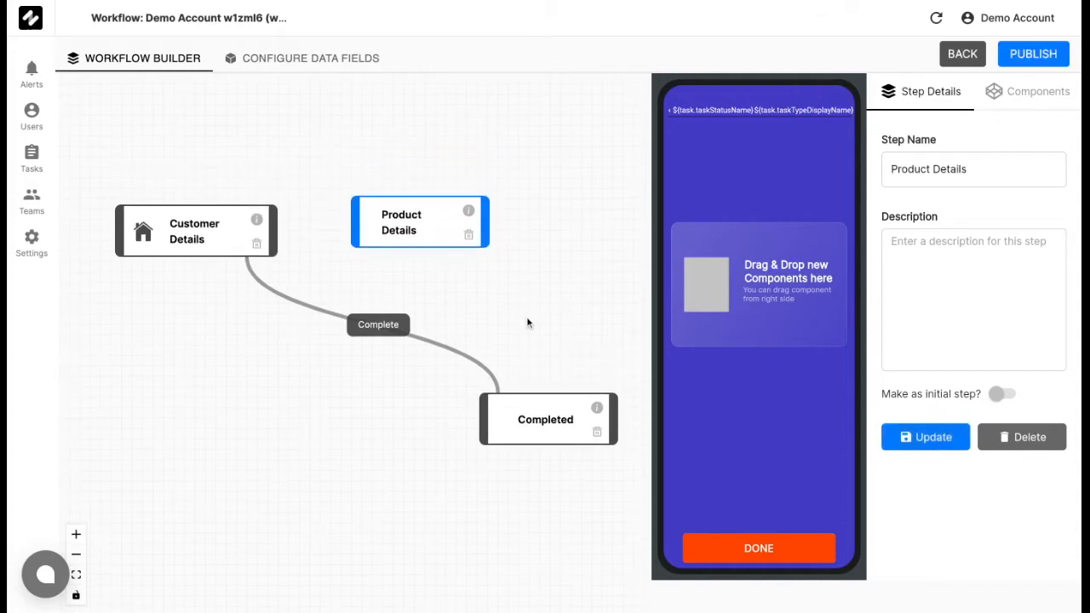
click(386, 332)
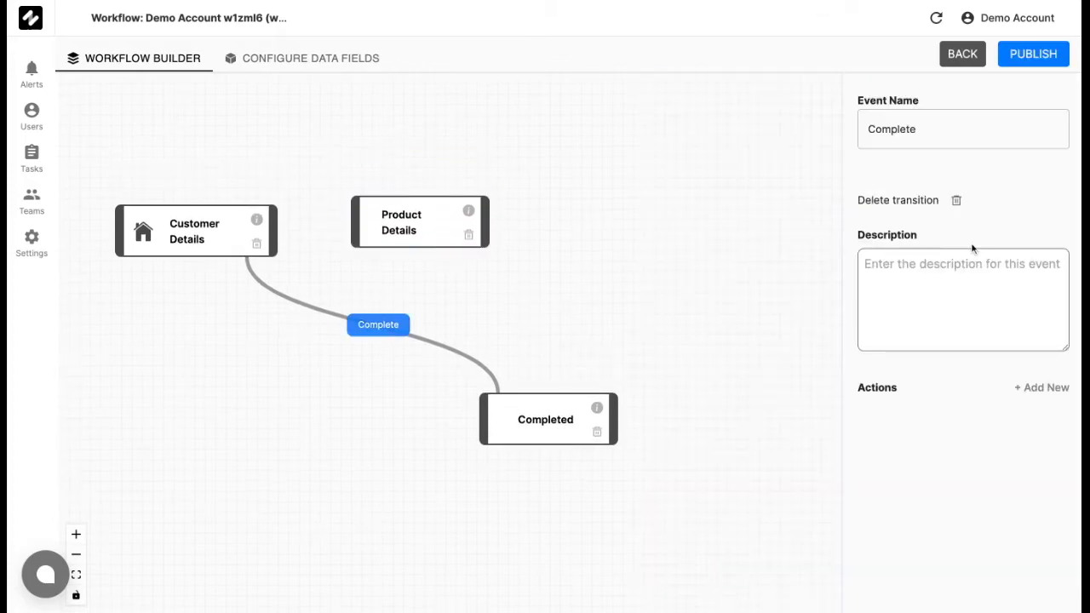
click(956, 201)
drag(518, 423, 586, 427)
drag(431, 234, 414, 382)
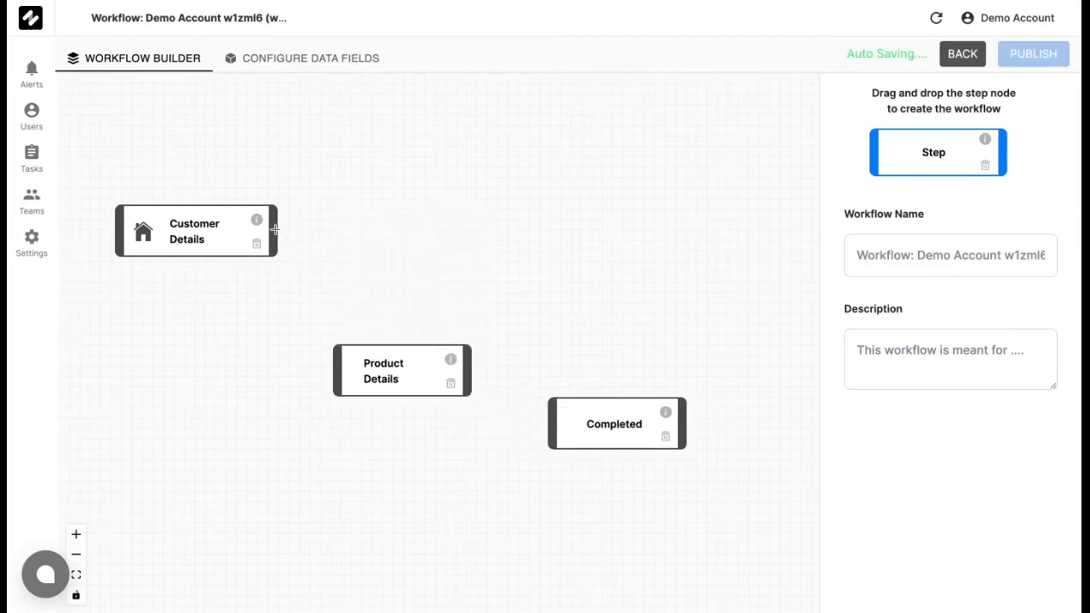
Connect Customer Details to Product Details, and Product Details to Completed.
drag(273, 227, 335, 361)
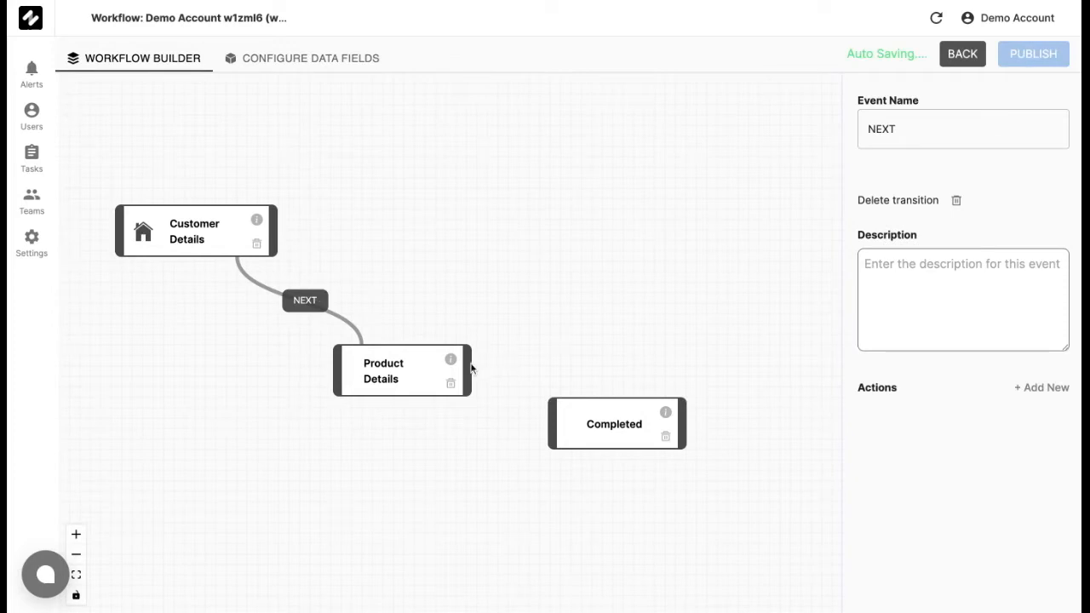
drag(468, 367, 547, 434)
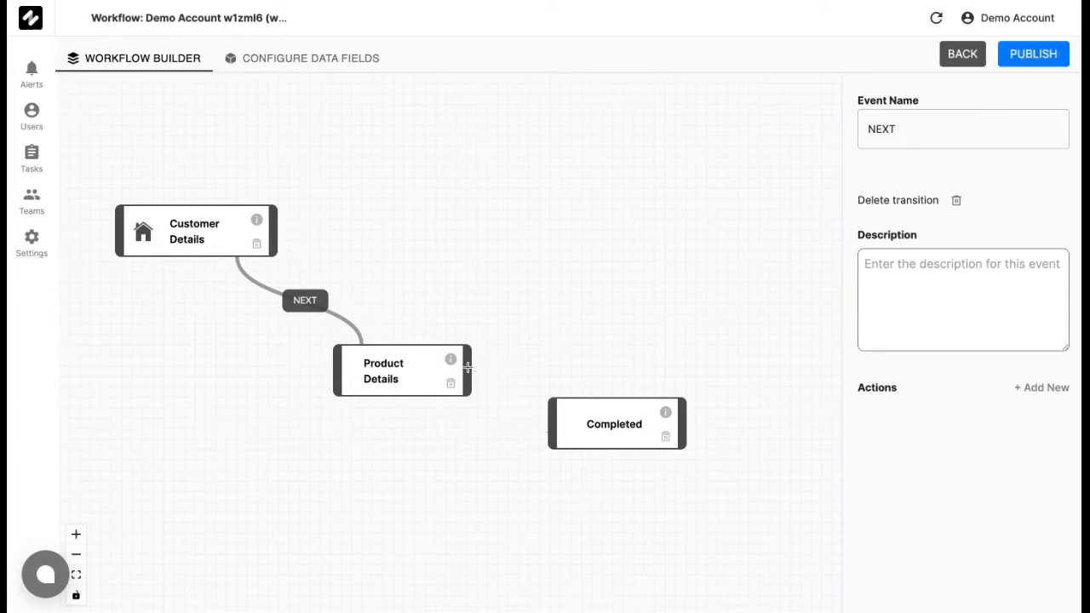
drag(469, 370, 552, 425)
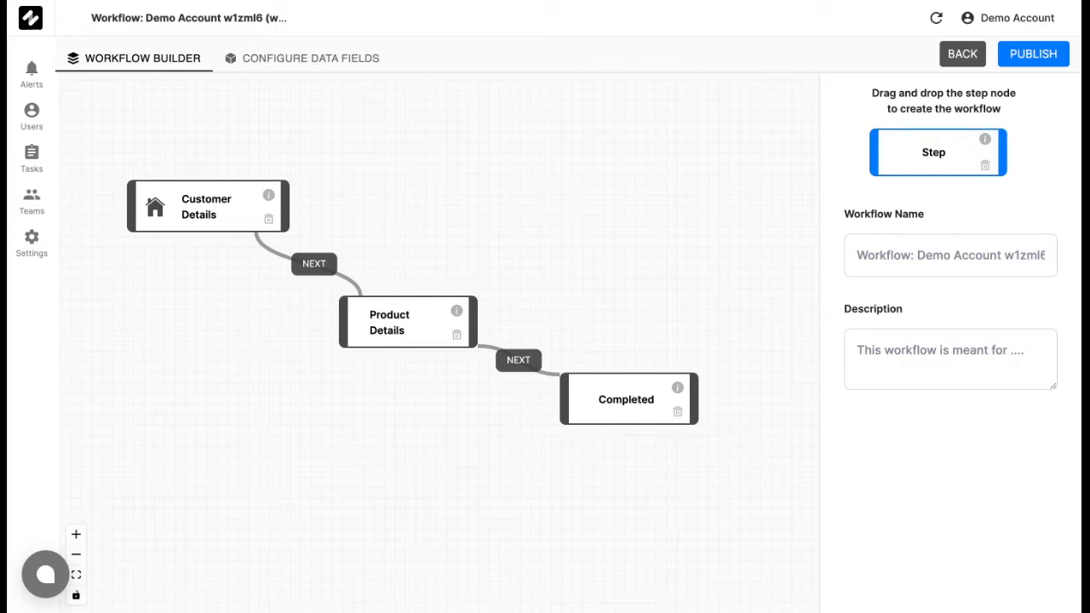
Add an Input component to the Customer Details step's screen and label it Customer Name.
click(230, 223)
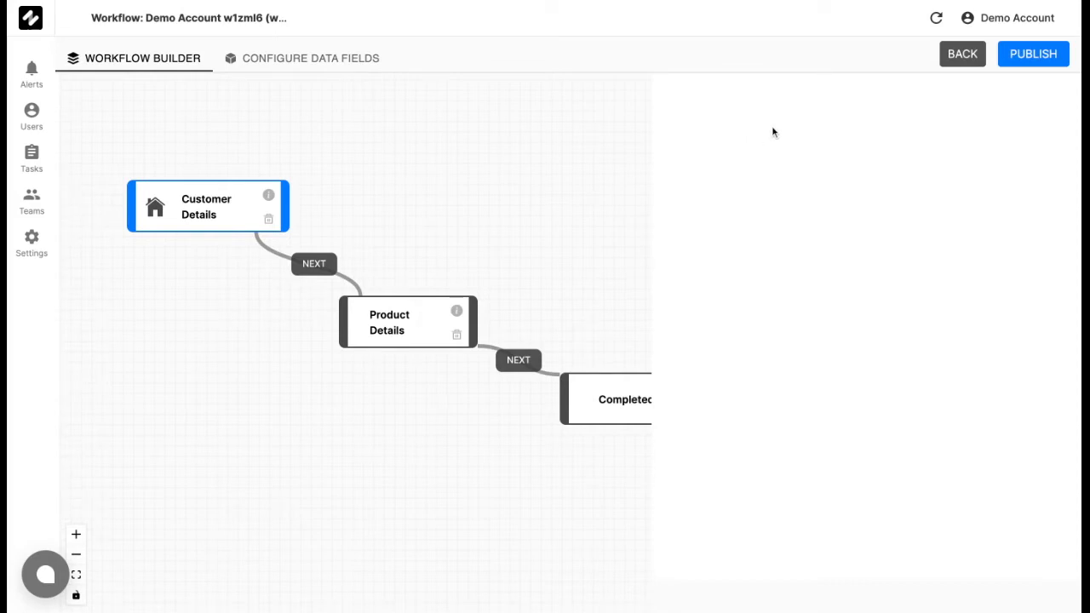
click(1010, 96)
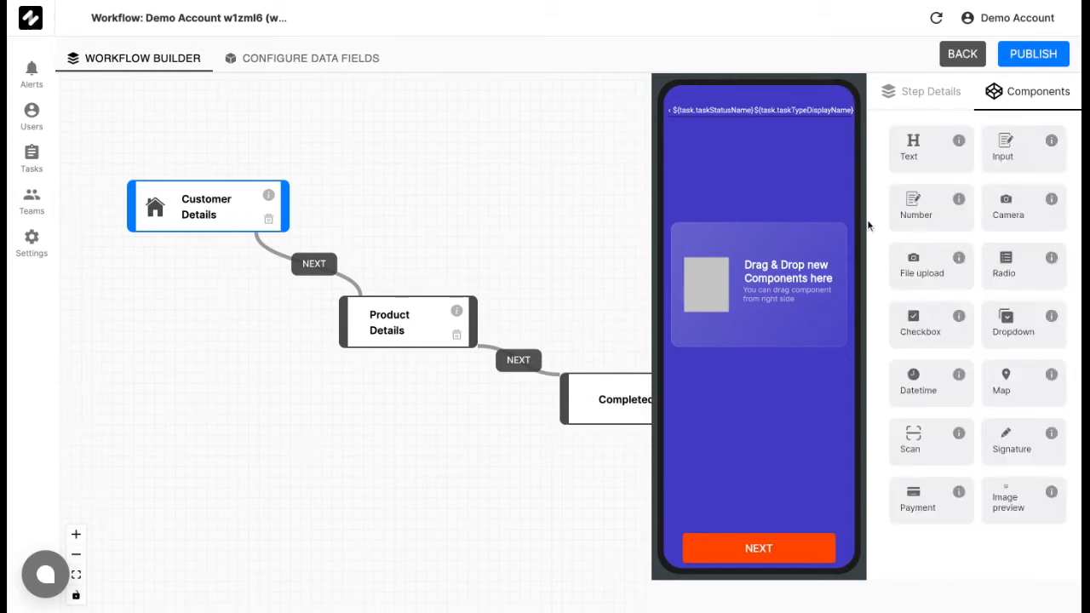
drag(1034, 154, 764, 259)
click(771, 151)
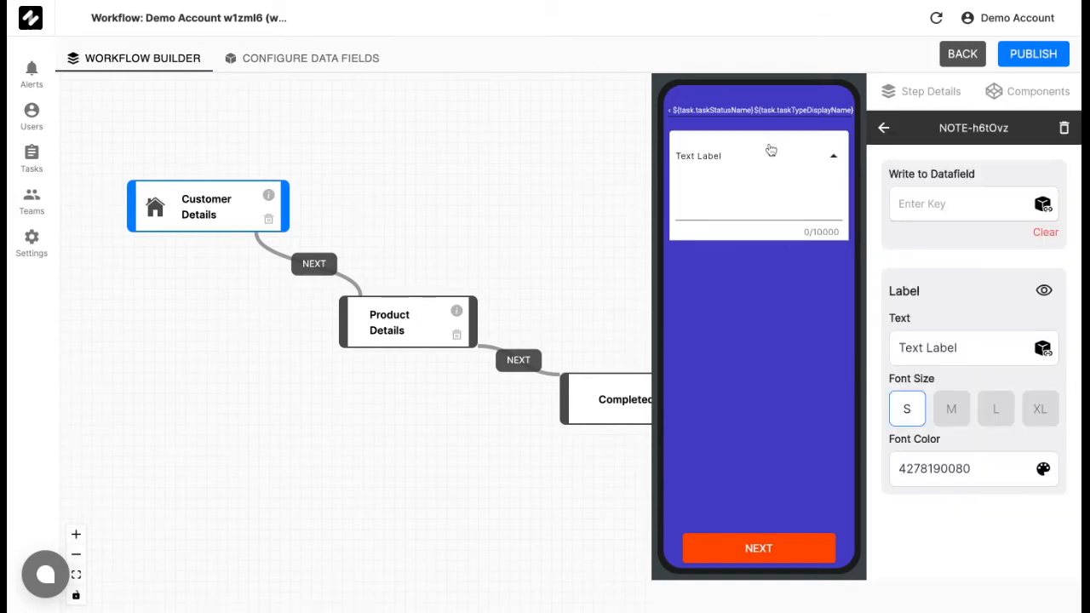
drag(980, 347, 874, 352)
text(Customer Name)
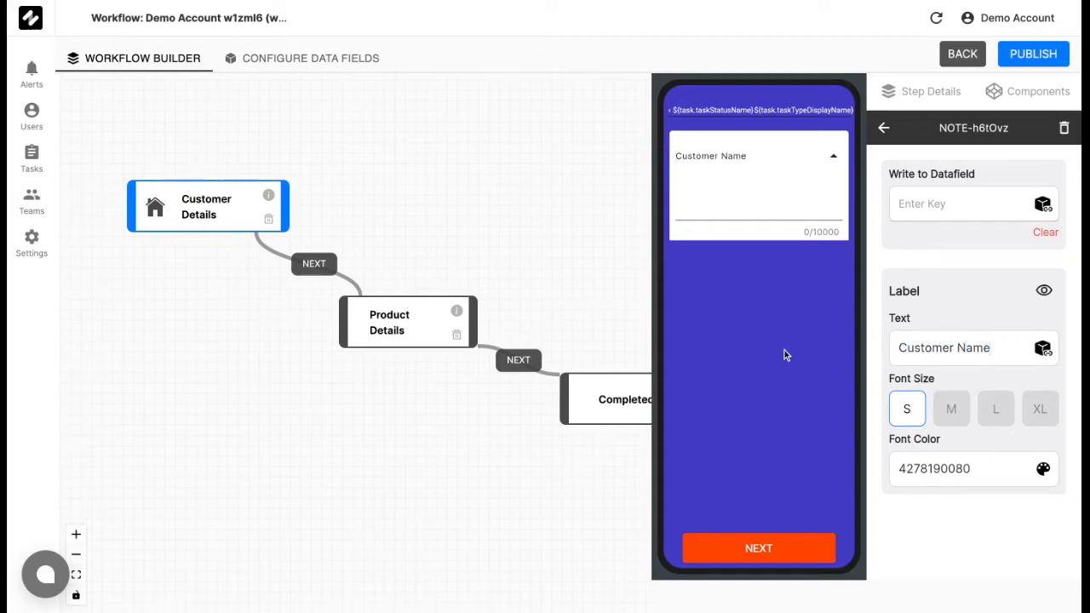
Add a Number component below Customer Name and label it Customer Mobile.
click(1037, 96)
drag(936, 187, 756, 294)
click(772, 274)
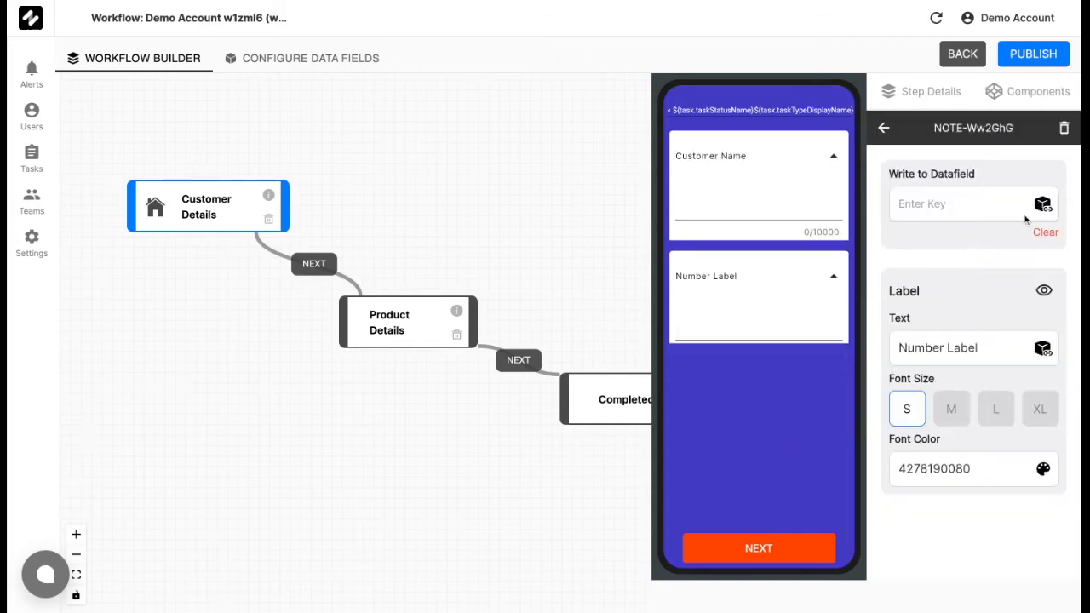
triple_click(989, 343)
text(Cust)
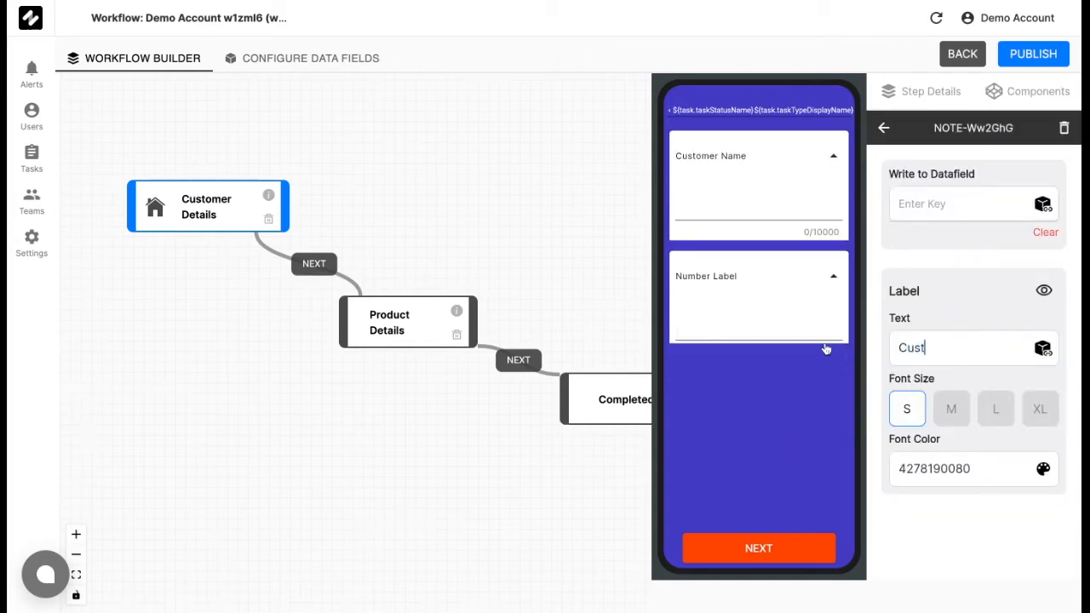
text(omer Mobile)
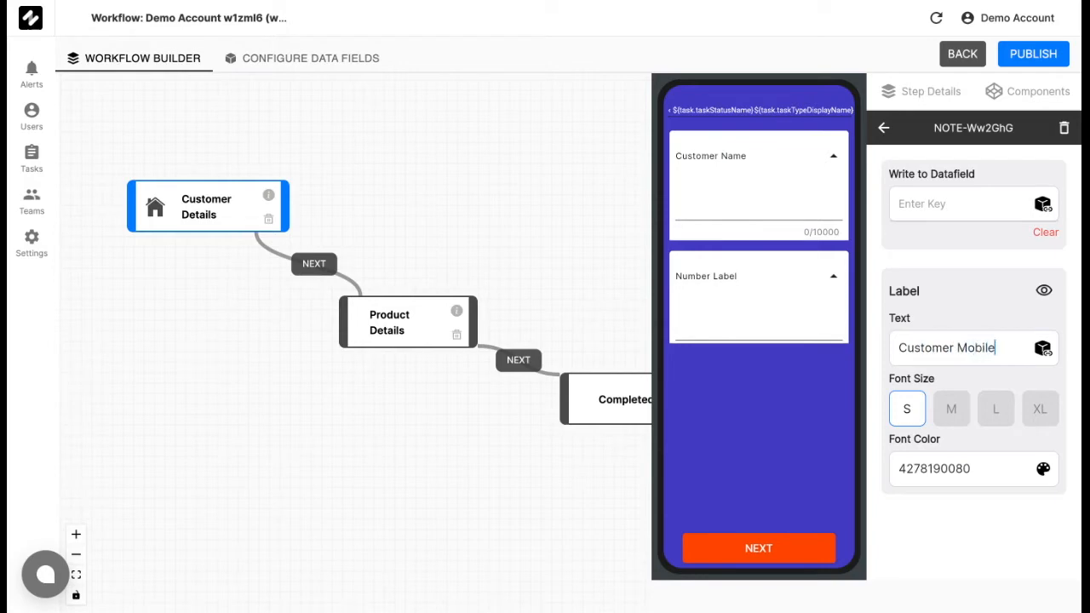
Add an Input component below Customer Mobile and label it Company.
click(1009, 92)
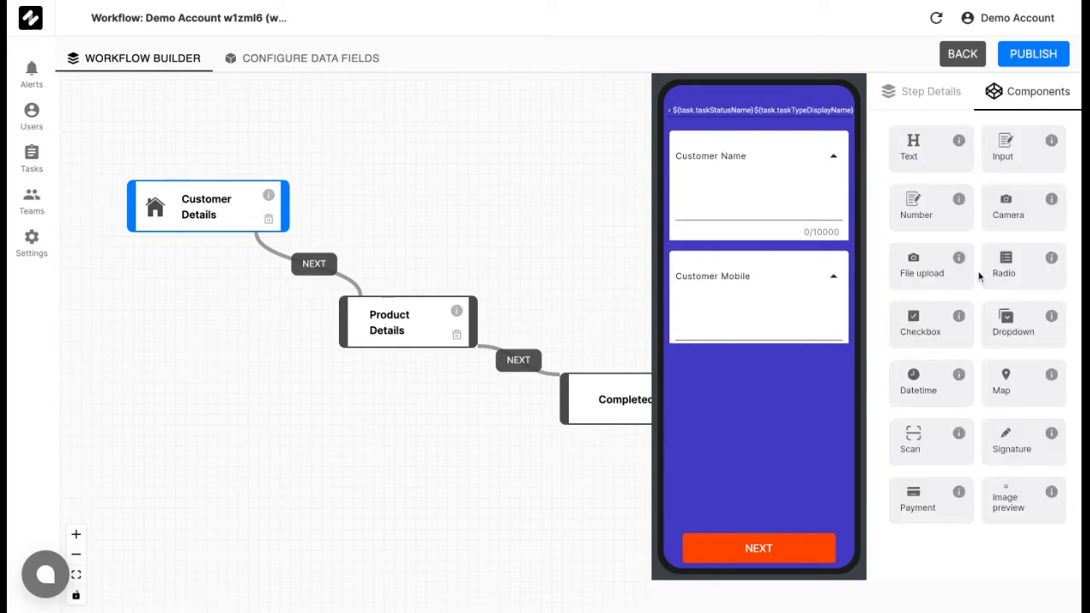
drag(1008, 160, 750, 483)
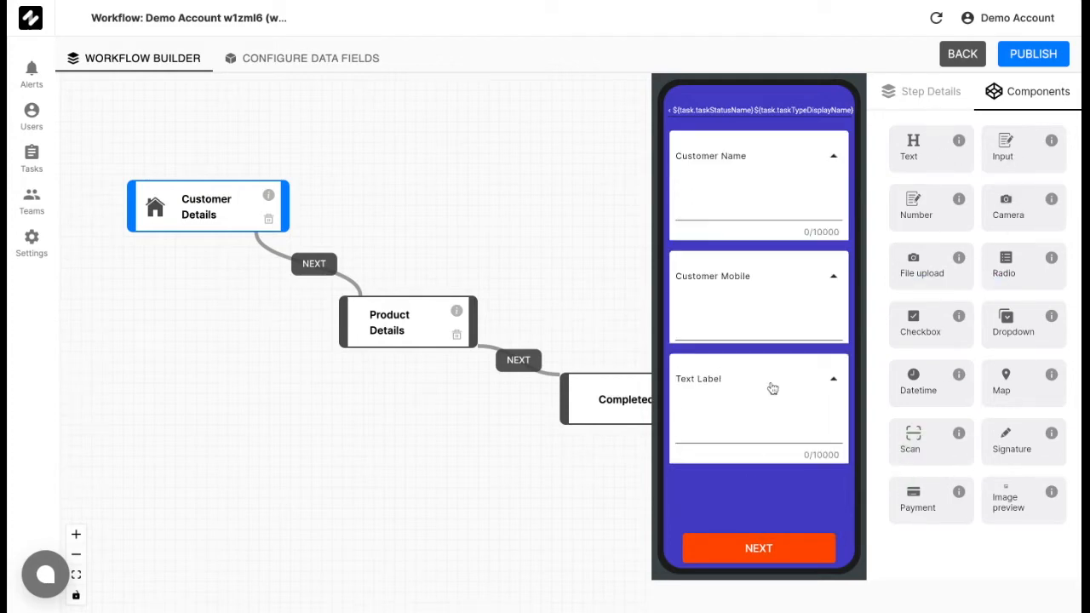
click(775, 384)
drag(971, 350, 858, 354)
text(Company)
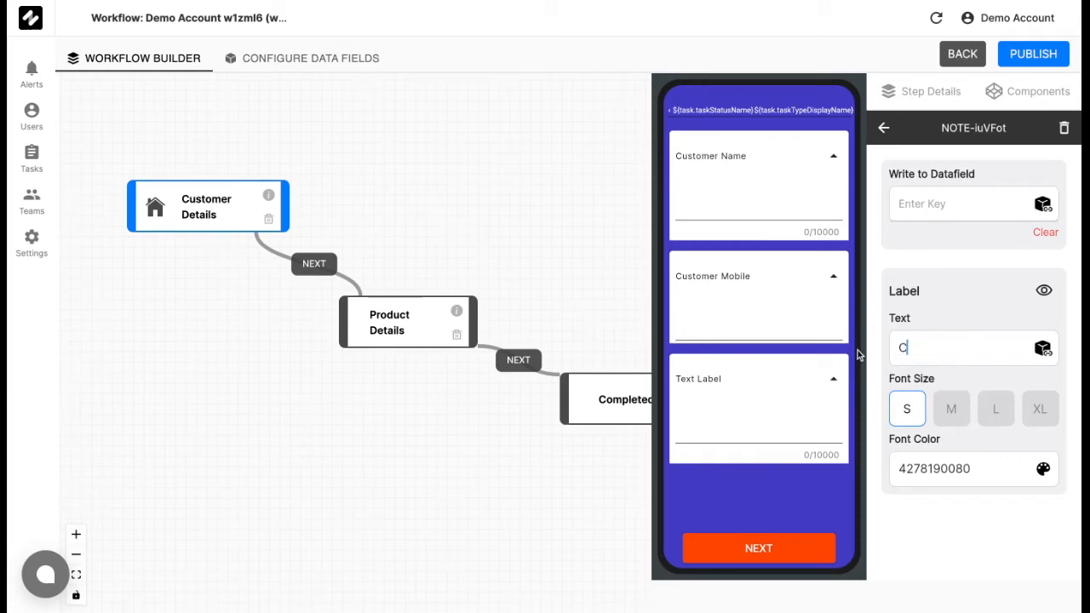
Add another Input component below Company and label it Designation.
click(994, 91)
drag(1013, 152, 771, 504)
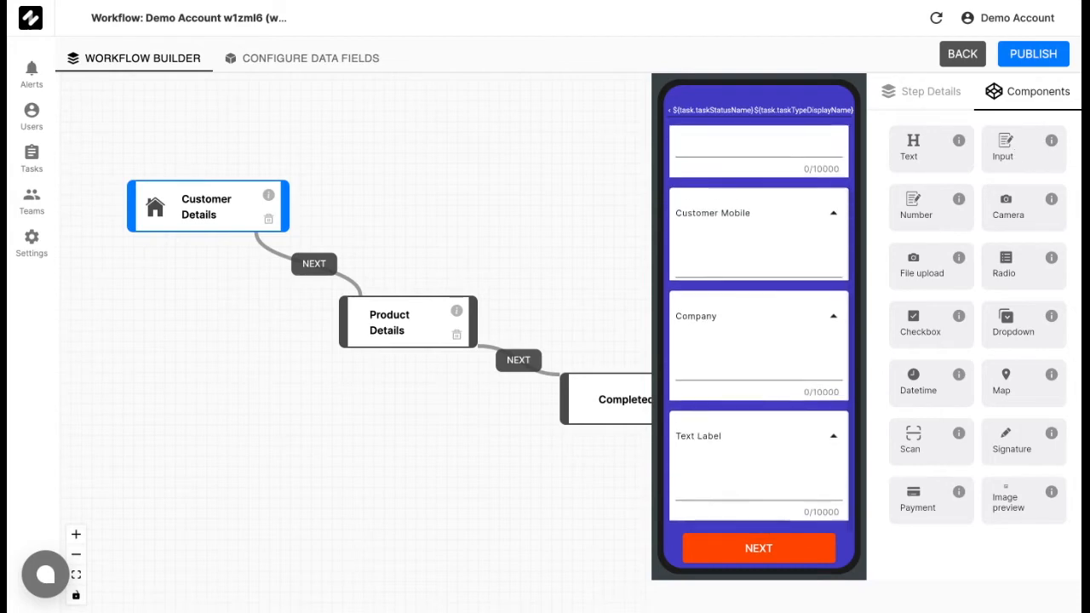
click(754, 436)
click(956, 348)
key(ctrl+a)
text(Designation)
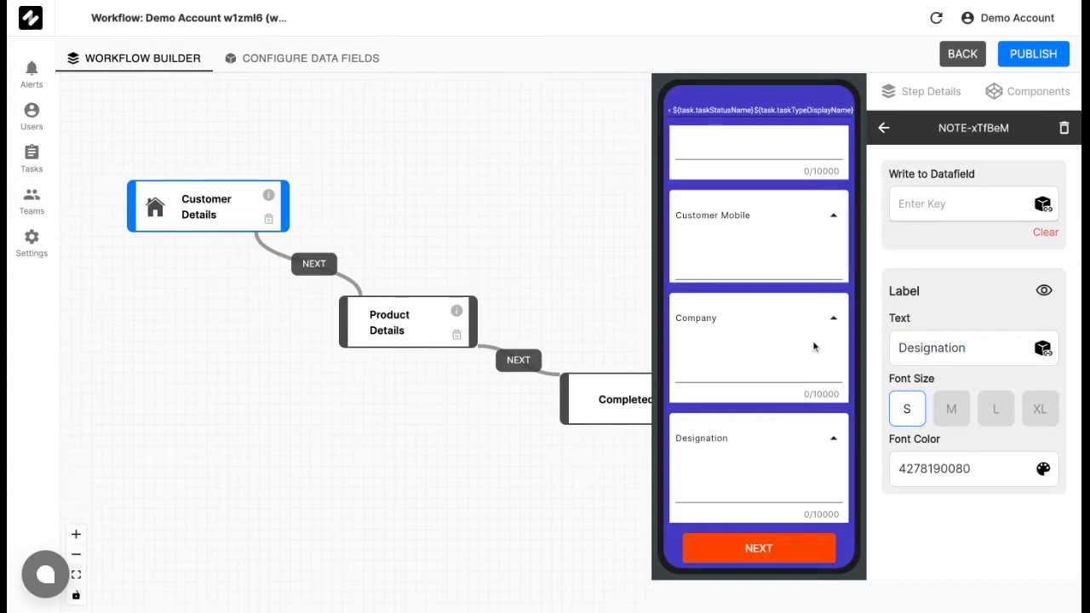
scroll(784, 279, up, 1)
scroll(785, 277, down, 1)
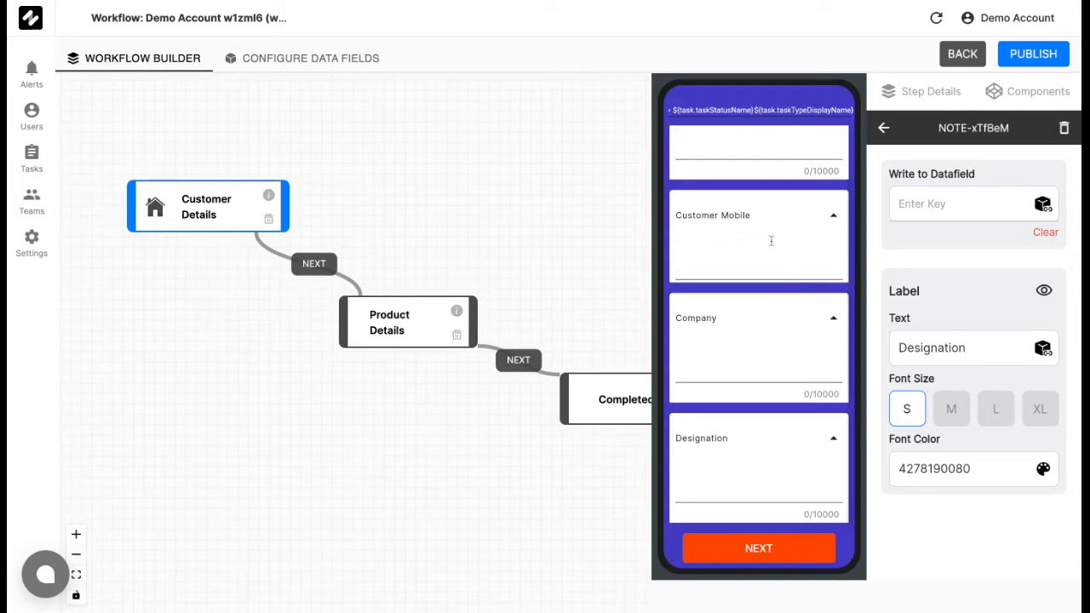
scroll(771, 239, up, 1)
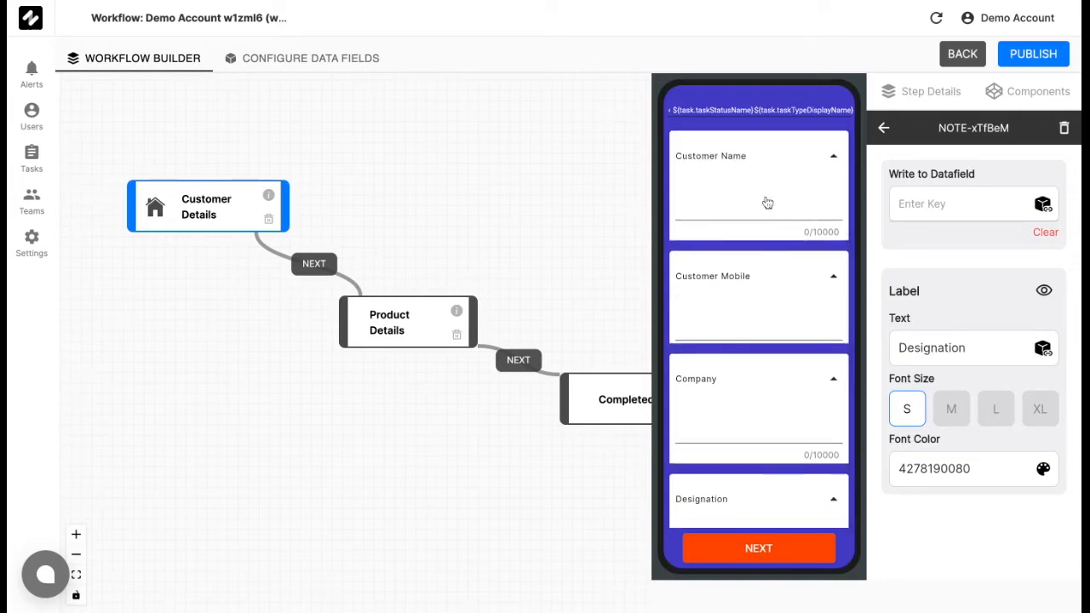
scroll(475, 201, right, 2)
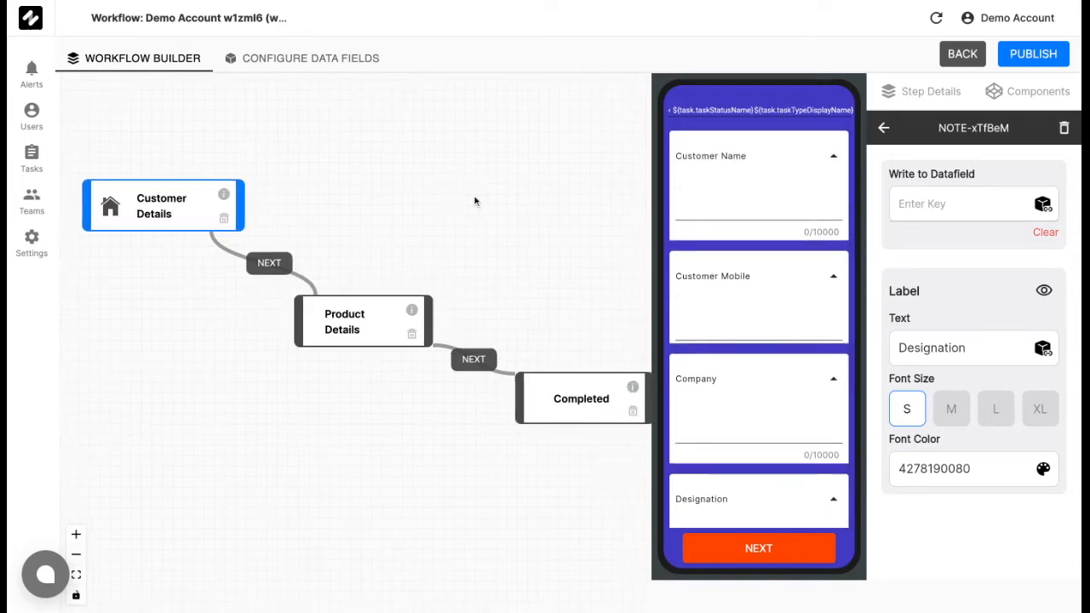
Create a task data field named Customer_Name of type Text, neither mandatory nor a create time field.
click(325, 60)
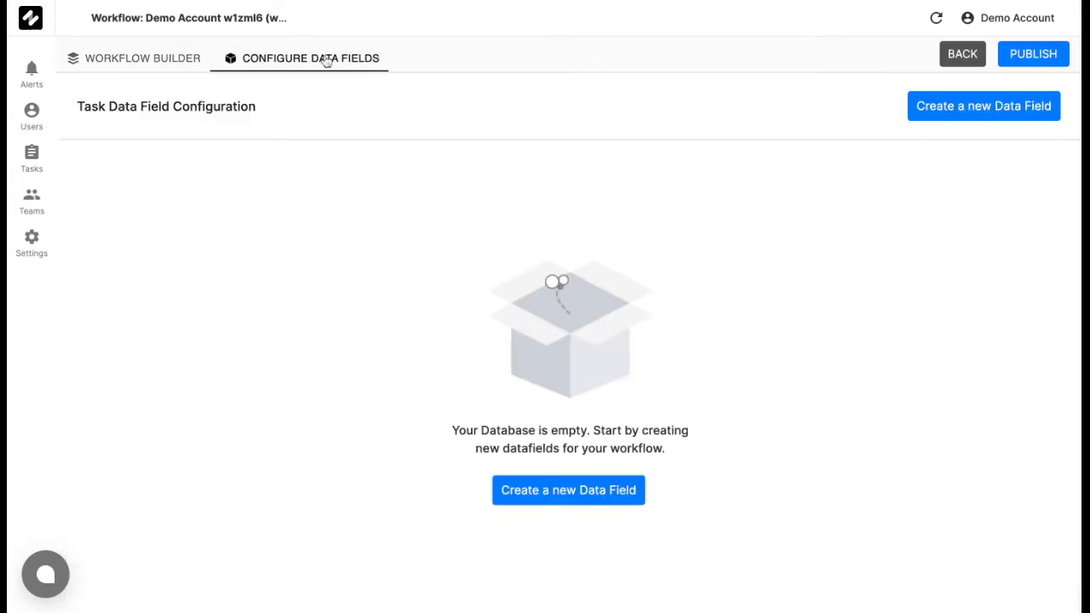
click(992, 106)
click(583, 244)
text(Customer)
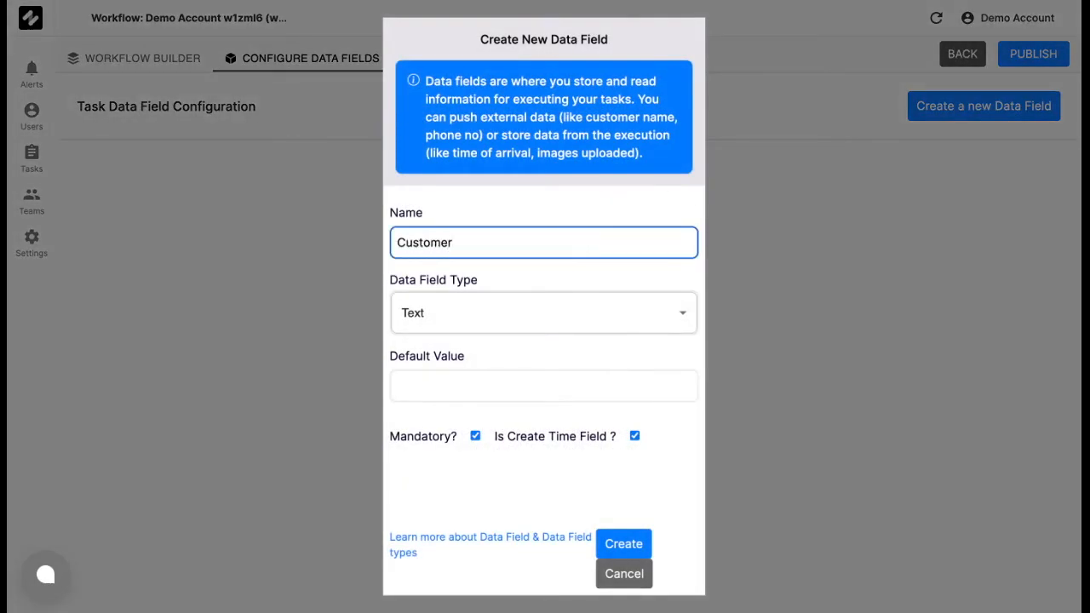
text(_Name)
click(475, 437)
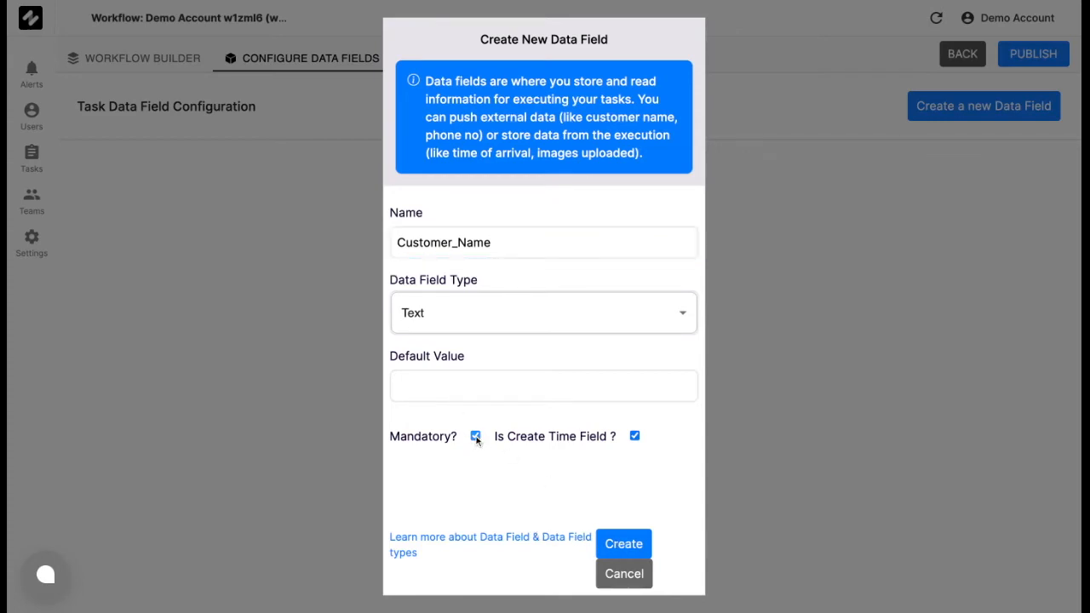
click(617, 545)
Create a data field named Customer_Mobile of type Number, neither mandatory nor a create time field.
click(943, 110)
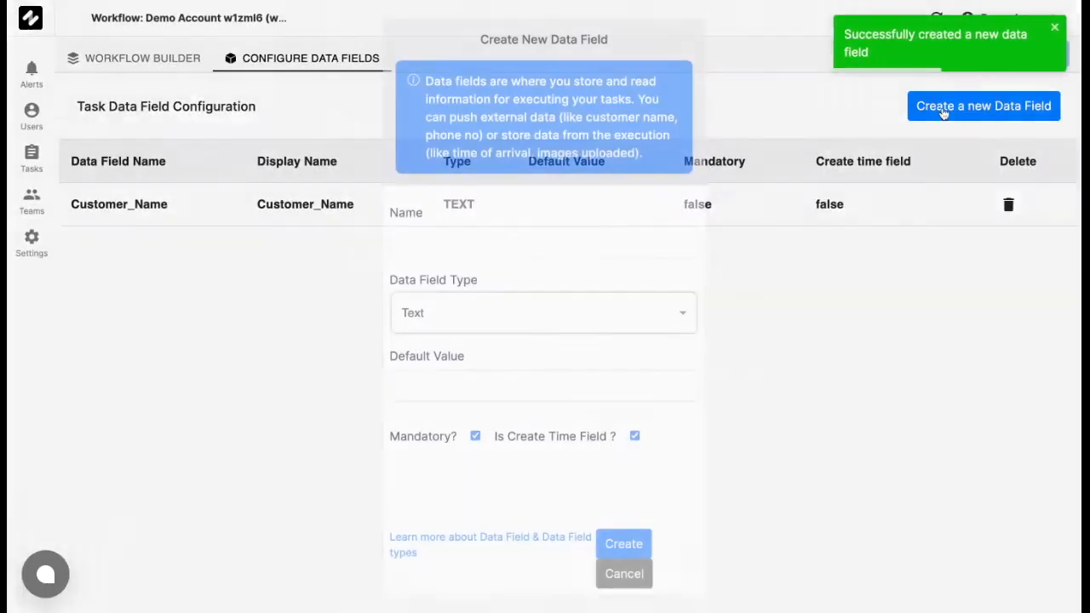
click(494, 234)
text(Customer_Mobile)
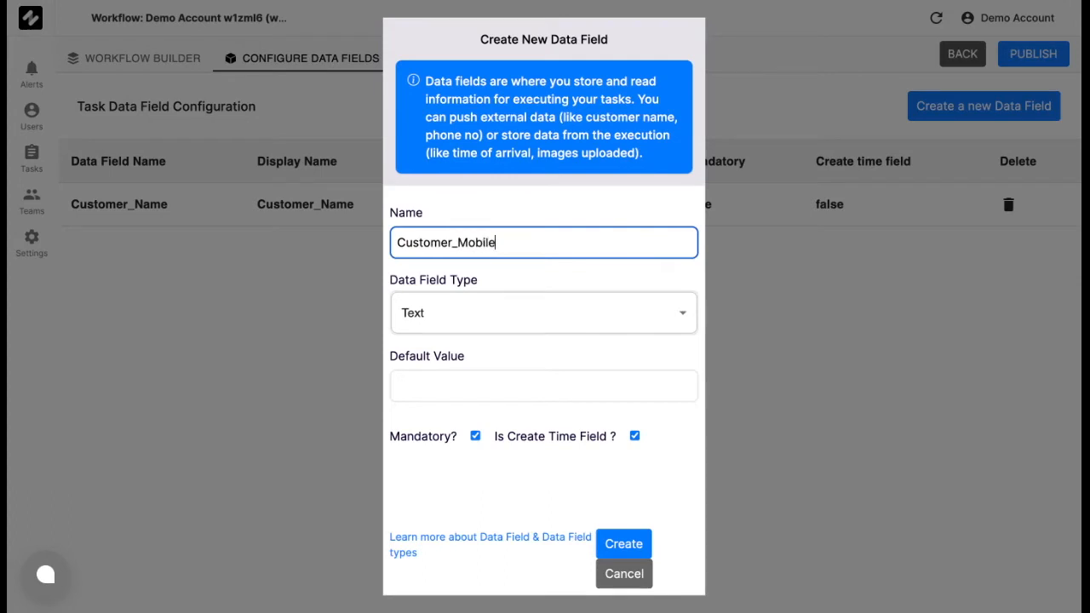
click(482, 317)
click(458, 354)
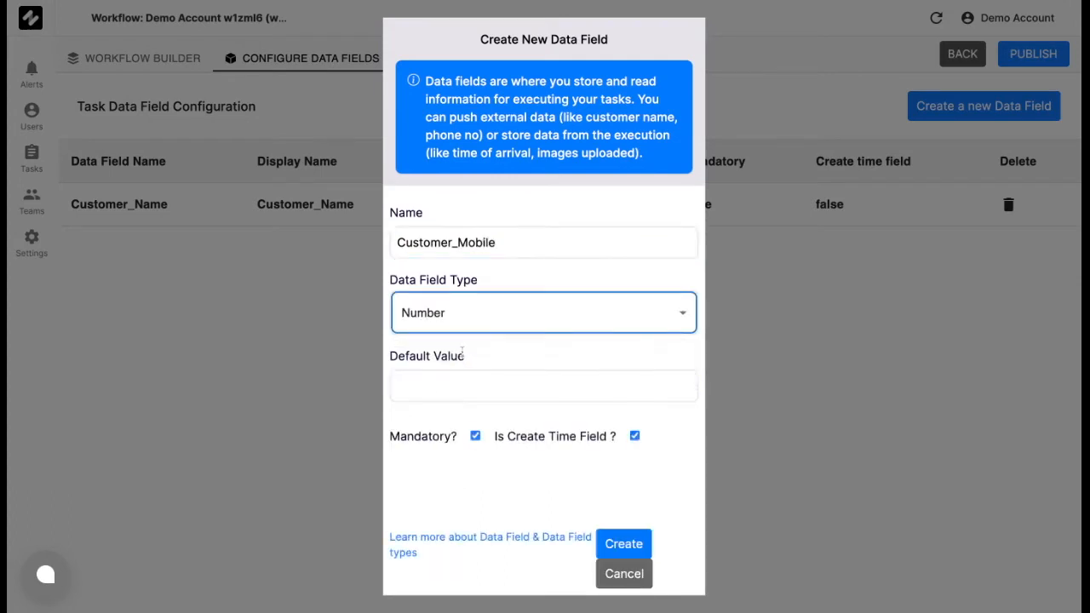
click(475, 436)
click(634, 436)
click(620, 558)
Create a data field named Company of type Text, neither mandatory nor a create time field.
click(970, 104)
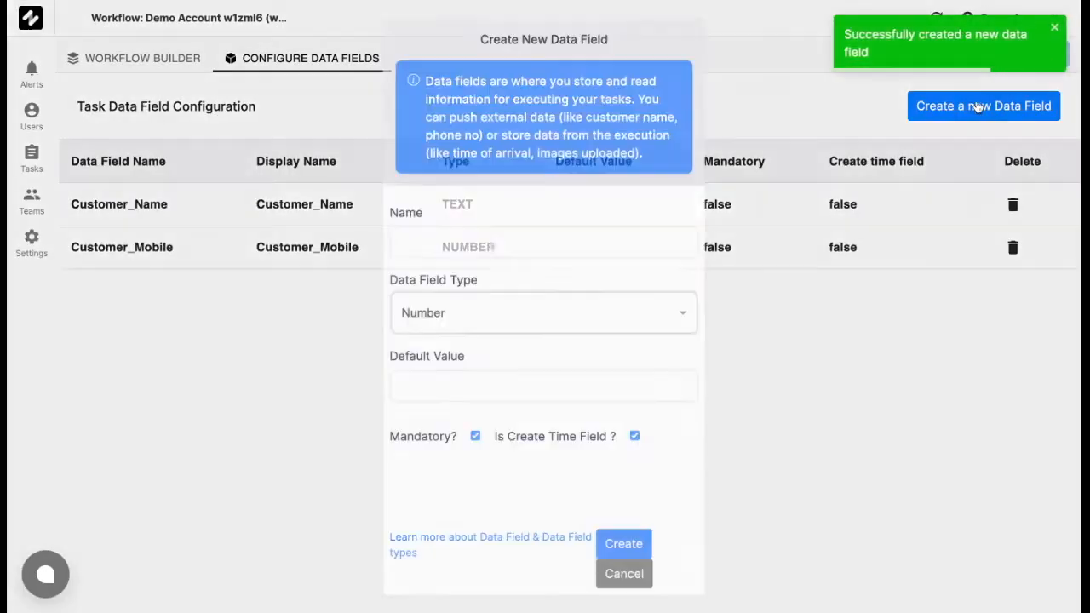
click(628, 247)
text(Compa)
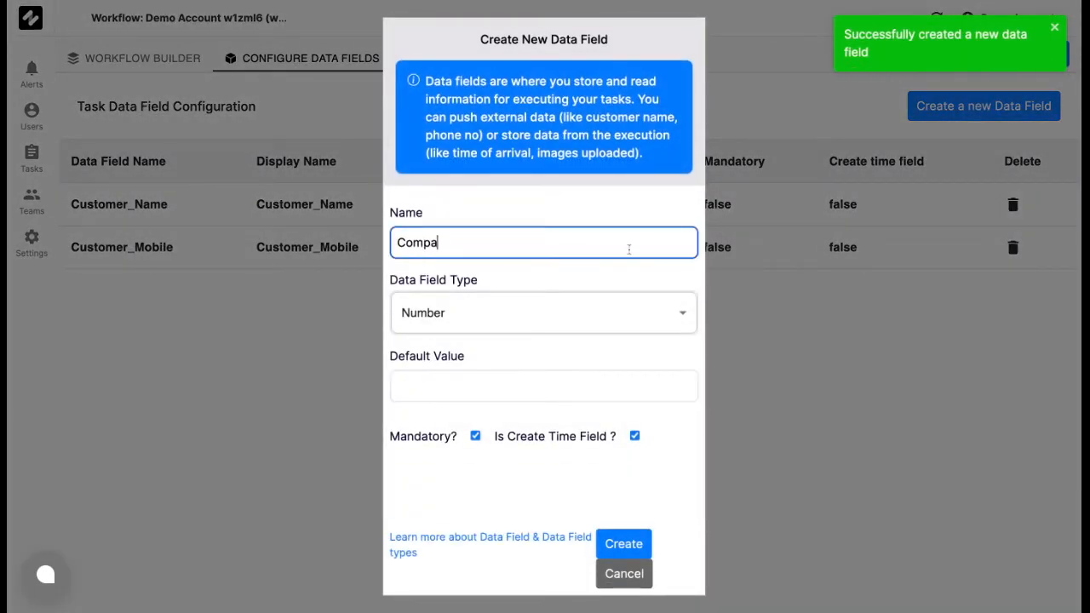
text(ny)
click(615, 310)
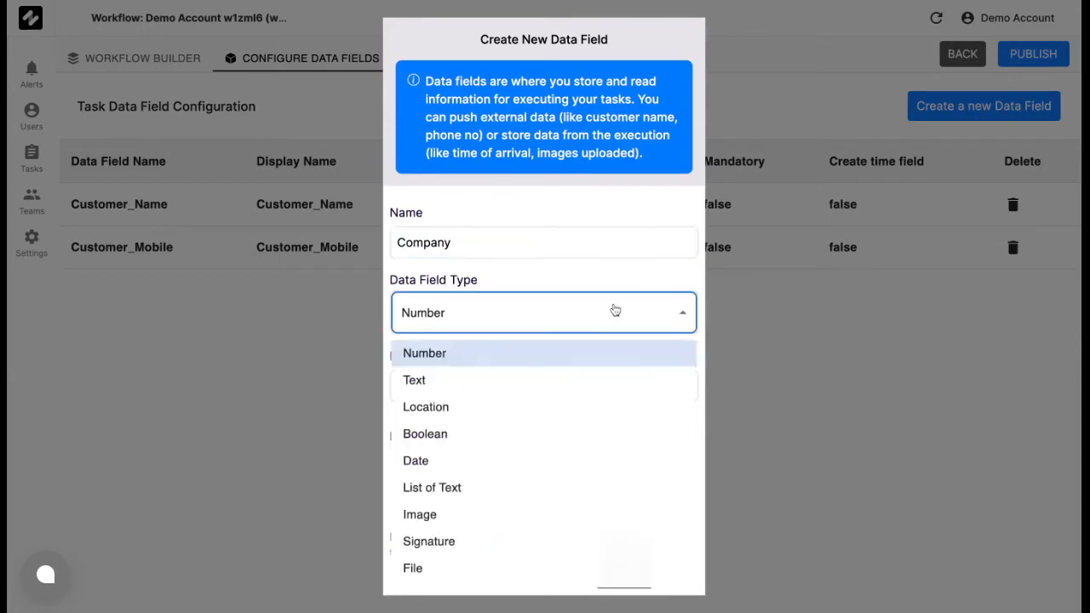
click(549, 377)
click(635, 436)
click(475, 437)
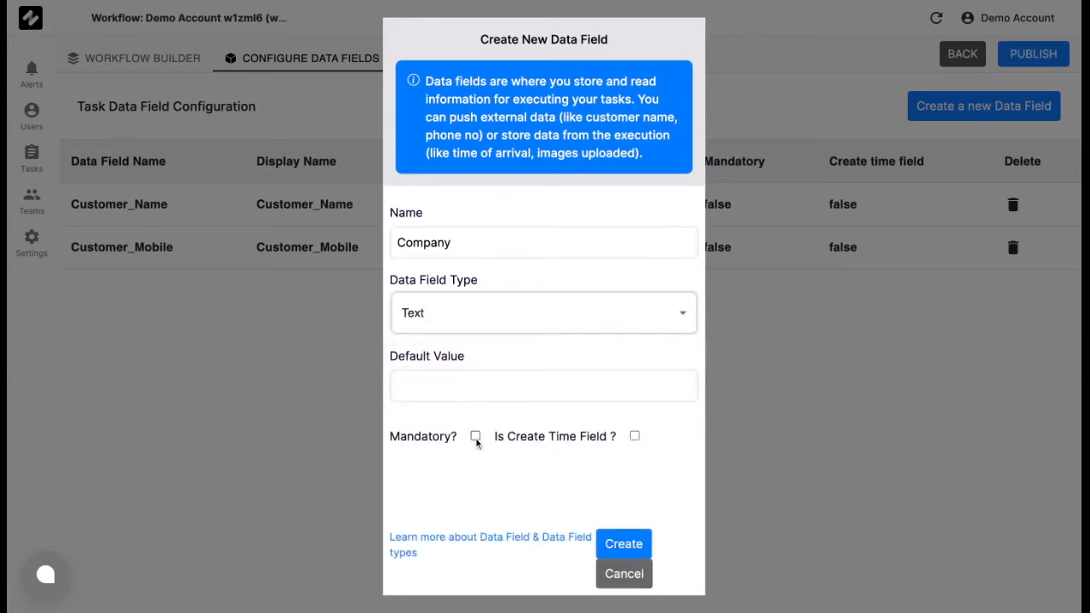
click(611, 542)
Create a data field named Designation of type Text, neither mandatory nor a create time field.
click(1002, 107)
click(542, 241)
text(Designation)
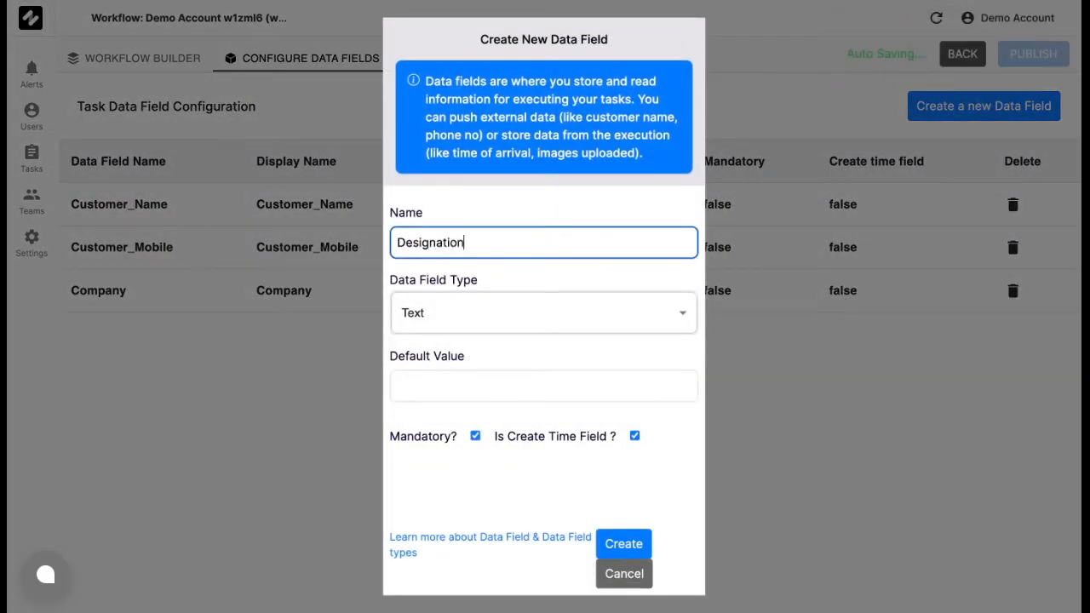
click(475, 436)
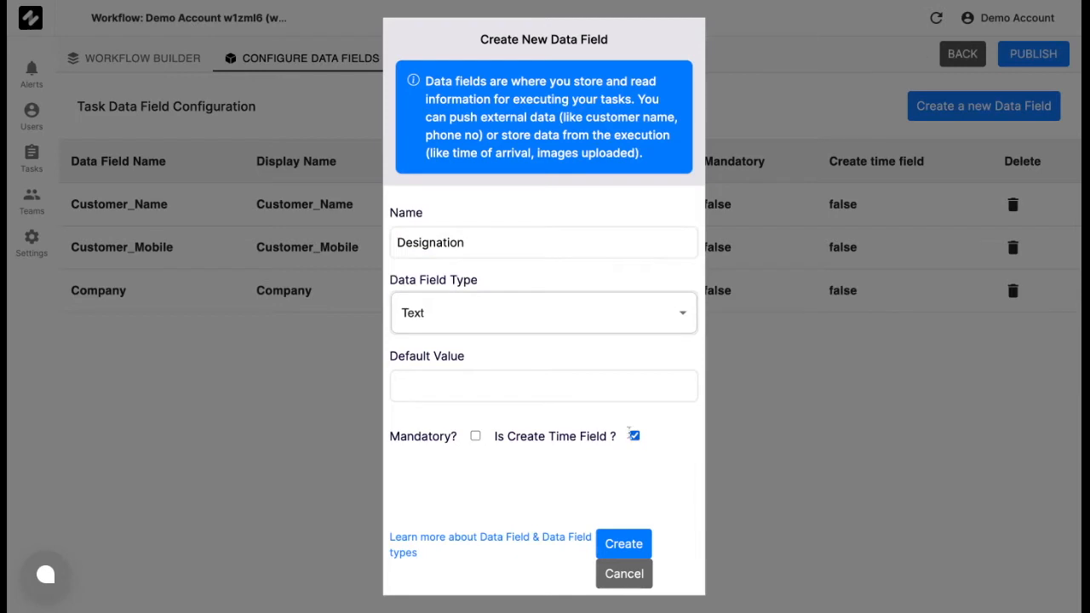
click(635, 436)
click(615, 542)
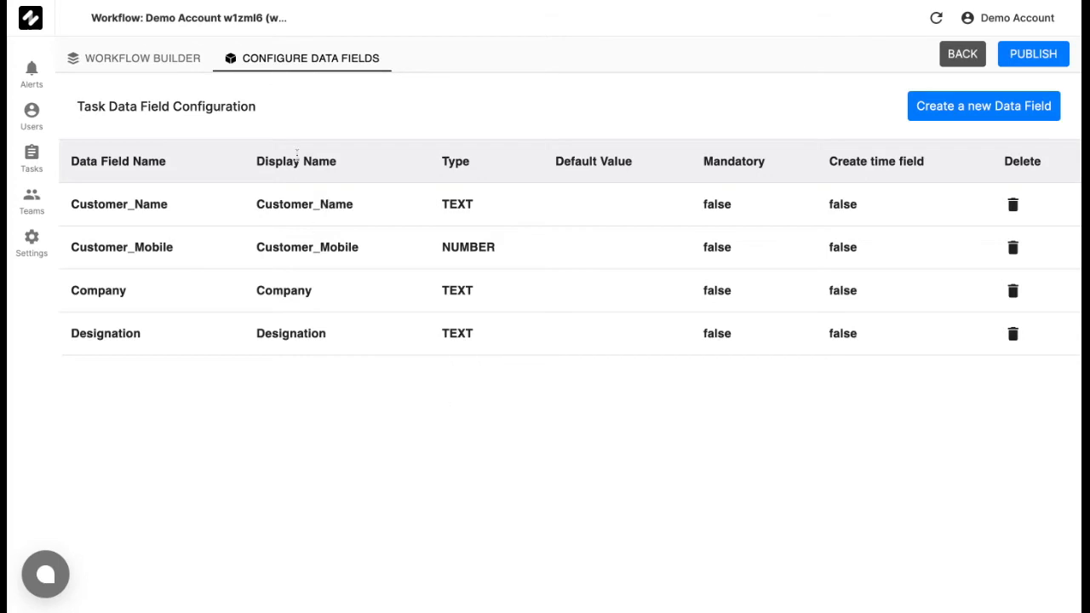
In the workflow builder, make the Customer Name input write to task.data.Customer_Name.
click(143, 61)
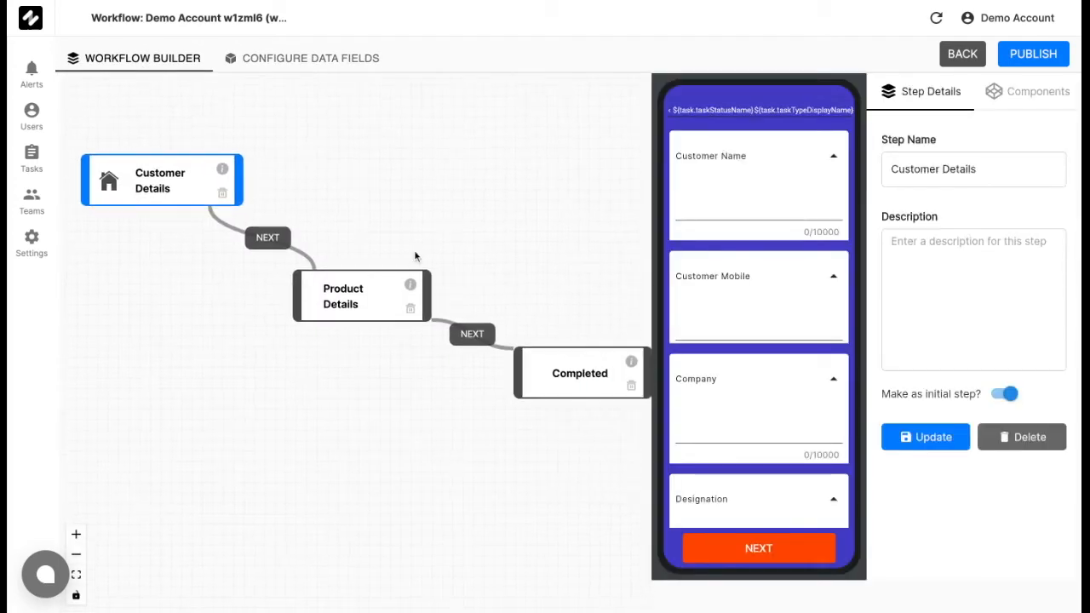
click(788, 159)
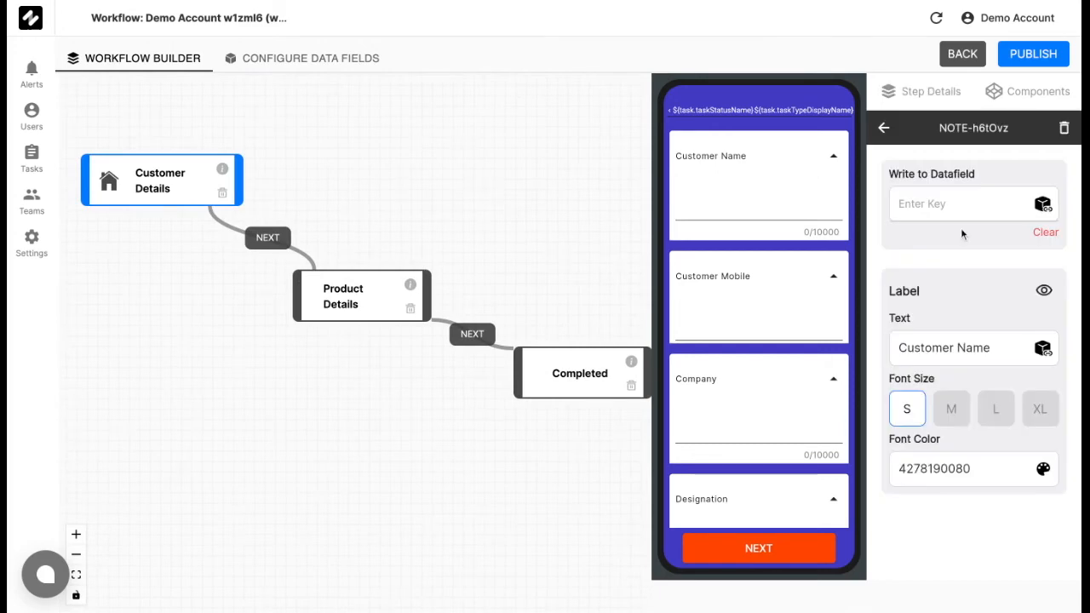
click(1043, 206)
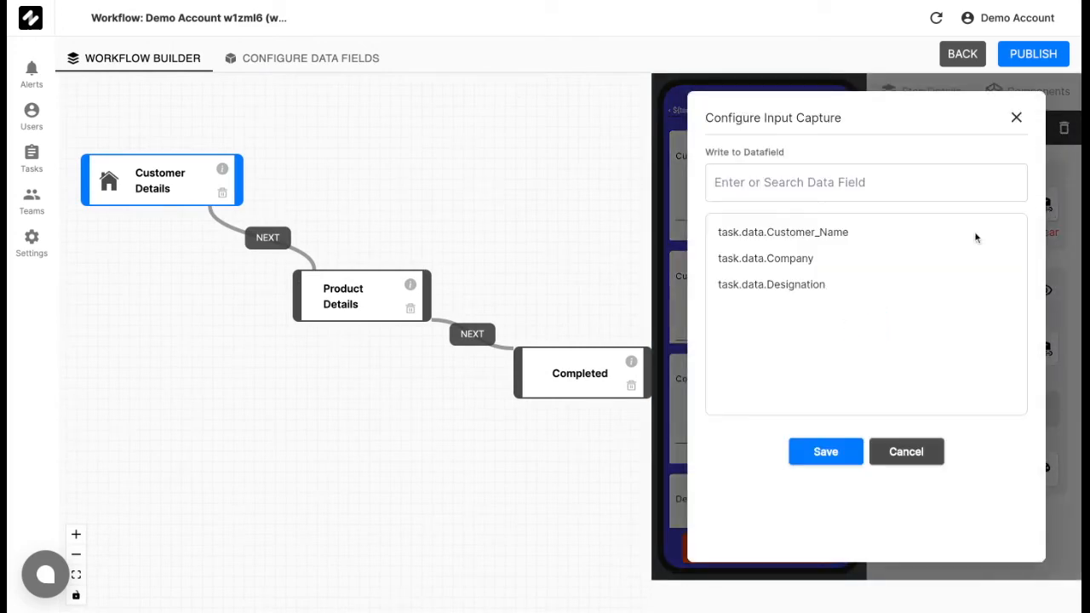
click(846, 237)
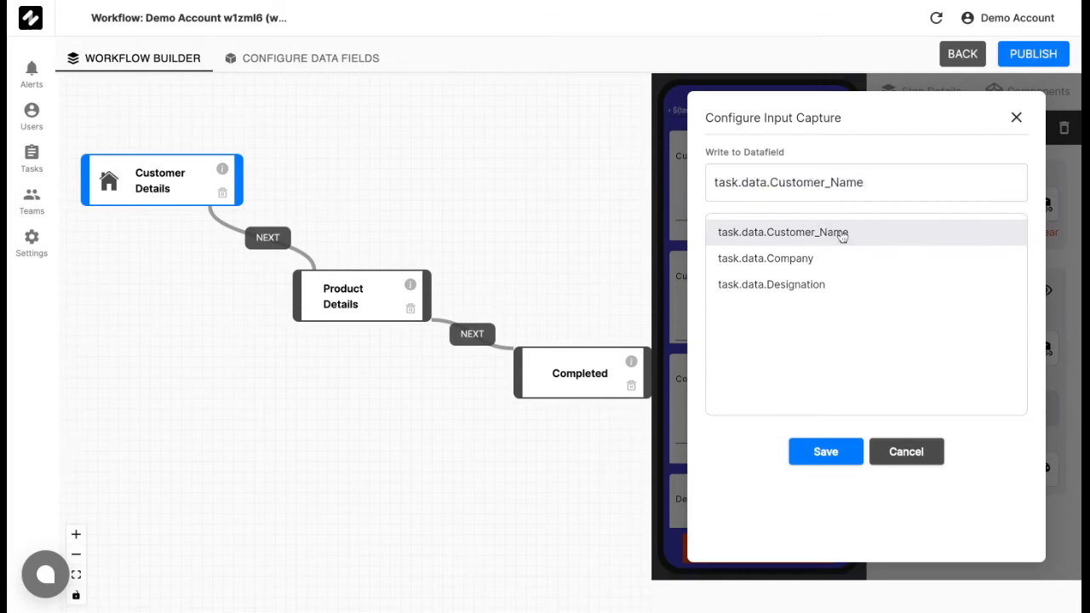
click(826, 451)
Make the Customer Mobile component write its value to the data field task.data.Customer_Mobile.
click(778, 302)
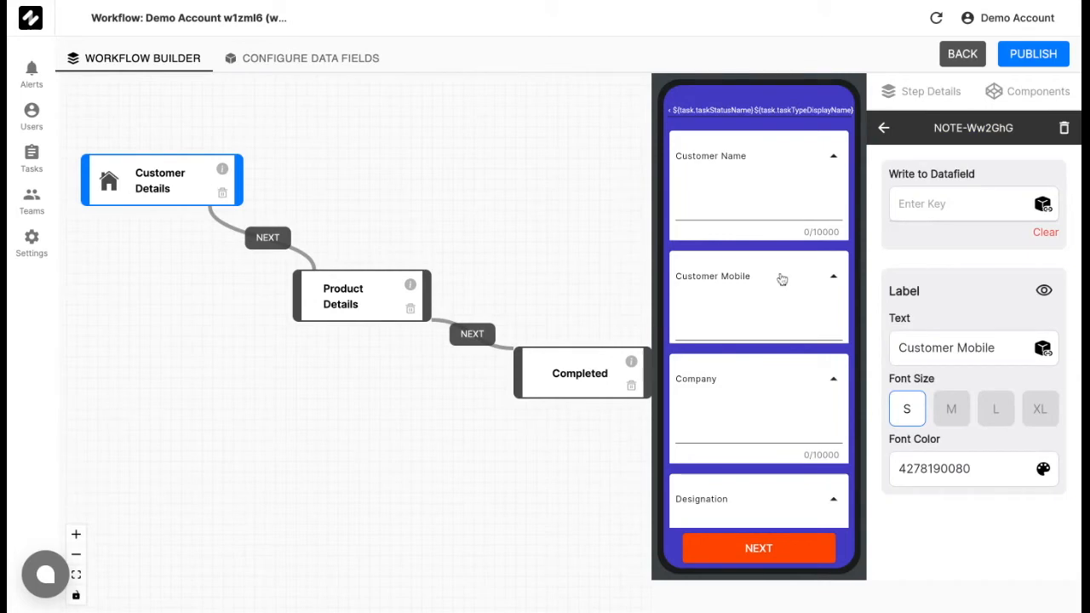
click(1042, 206)
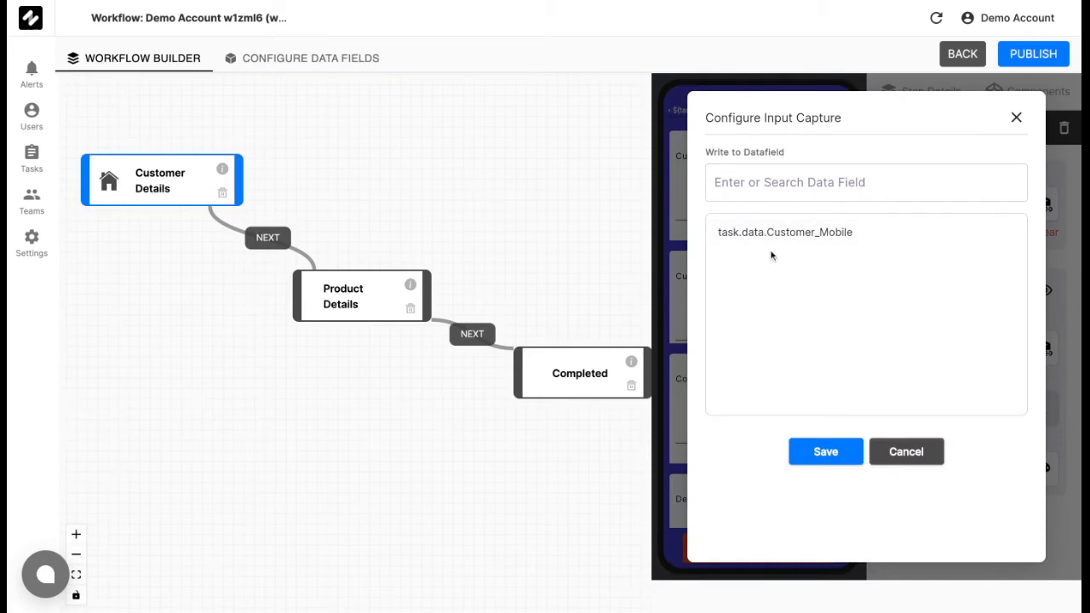
click(803, 233)
click(839, 451)
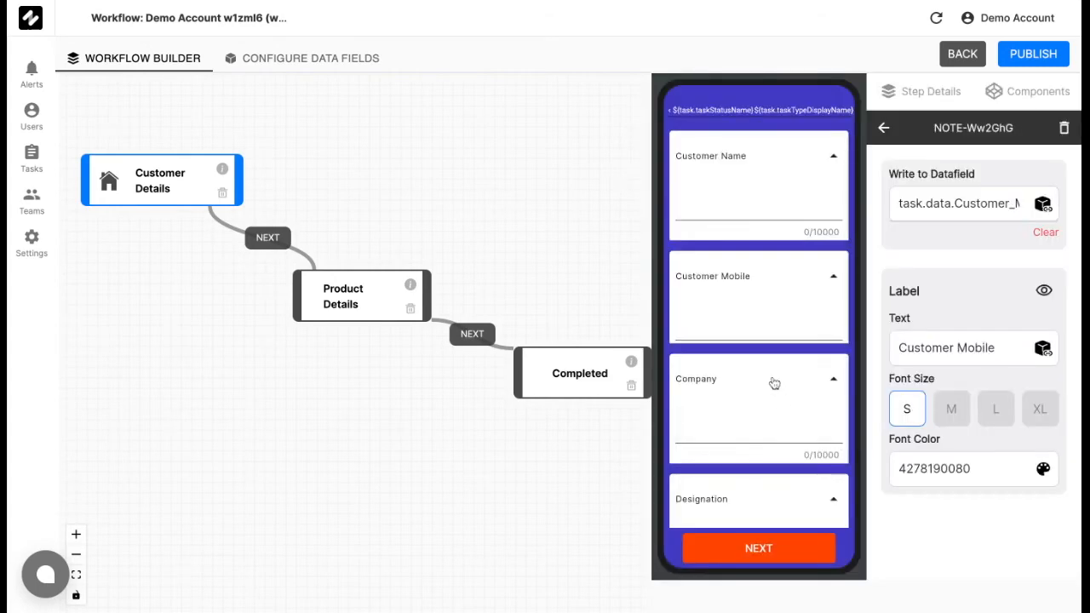
Link the Company input to the data field task.data.Company and save the capture setting.
click(771, 382)
click(1044, 206)
click(803, 258)
click(824, 451)
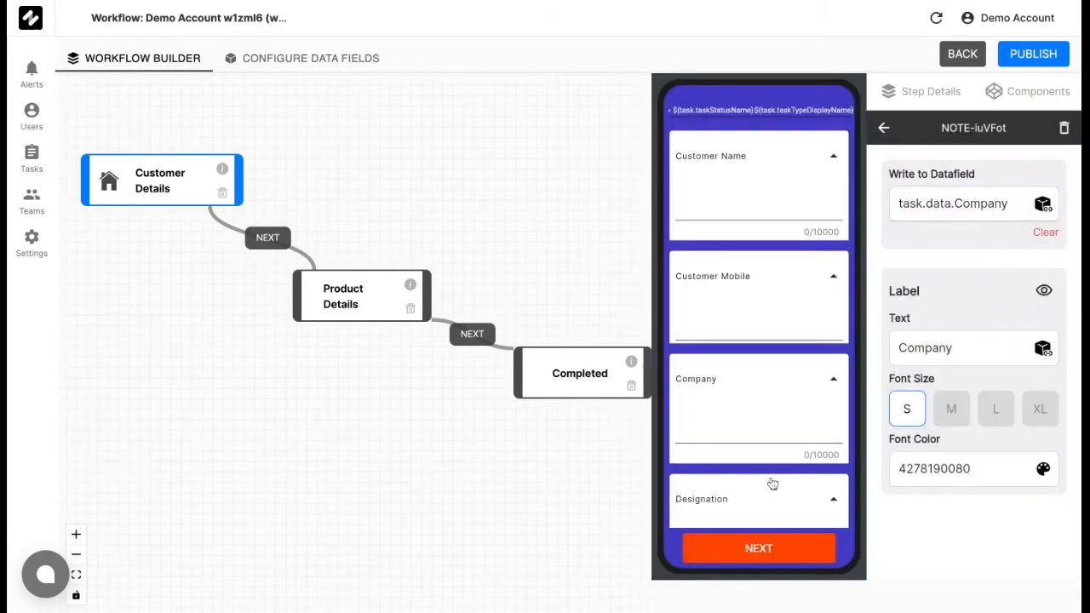
Link the Designation input to the data field task.data.Designation and save the capture setting.
scroll(771, 482, down, 1)
click(772, 434)
click(1041, 212)
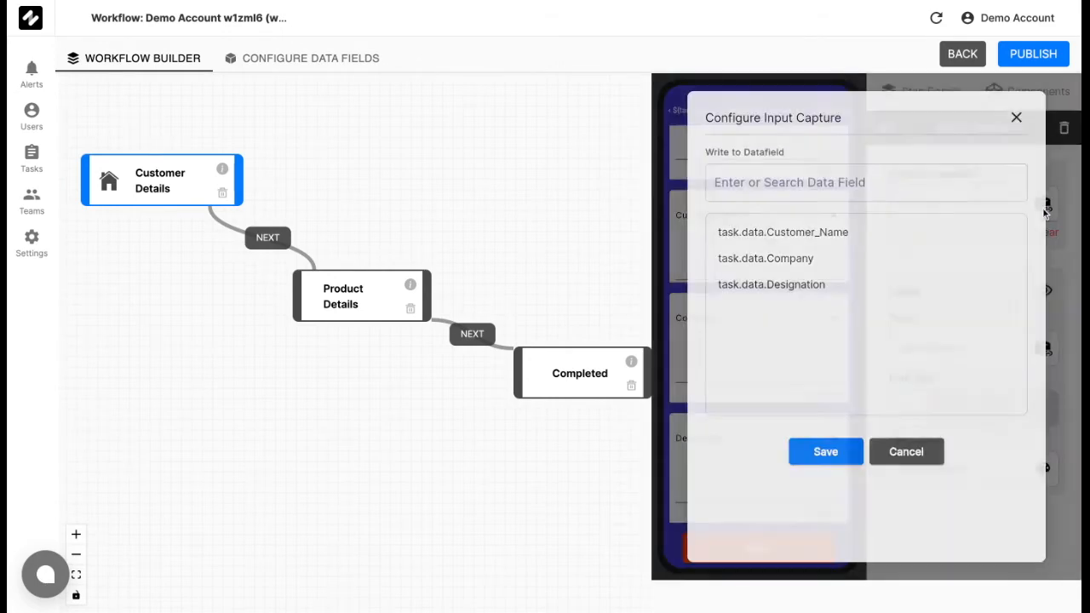
click(837, 285)
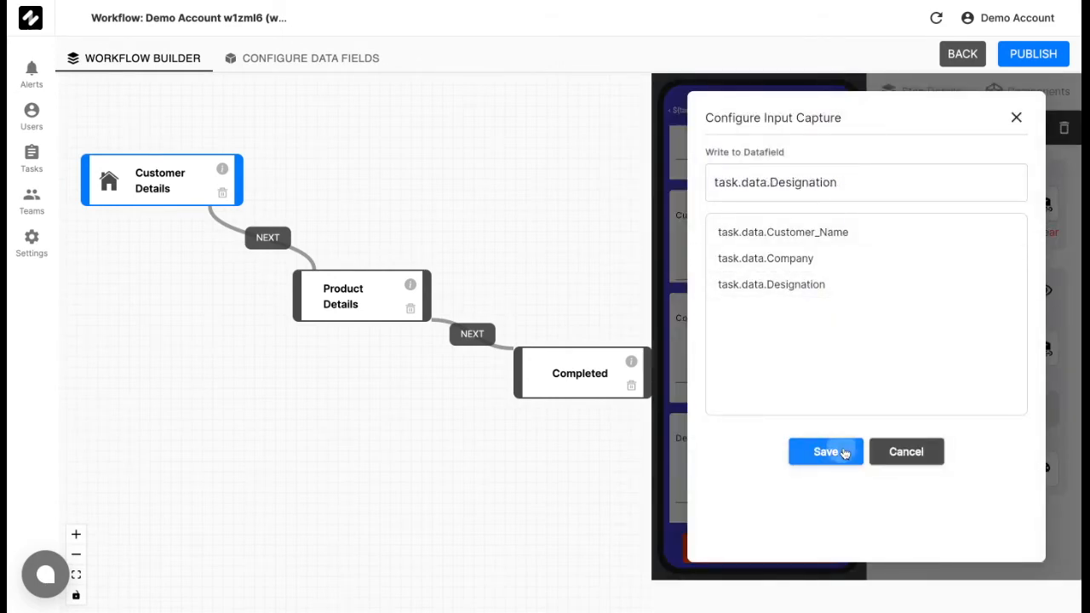
click(839, 452)
scroll(762, 283, down, 1)
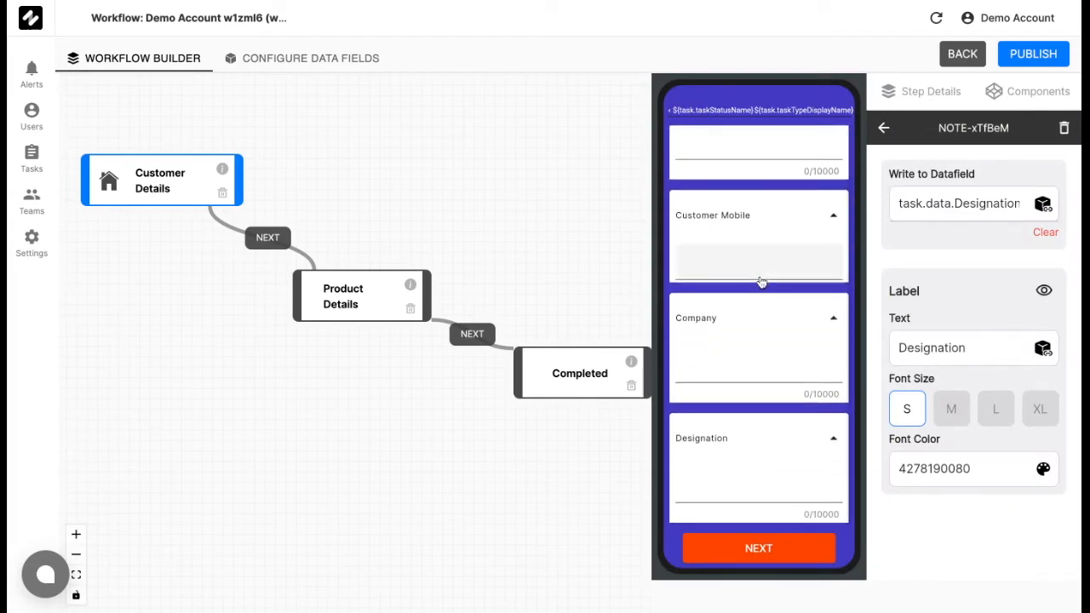
scroll(761, 283, up, 1)
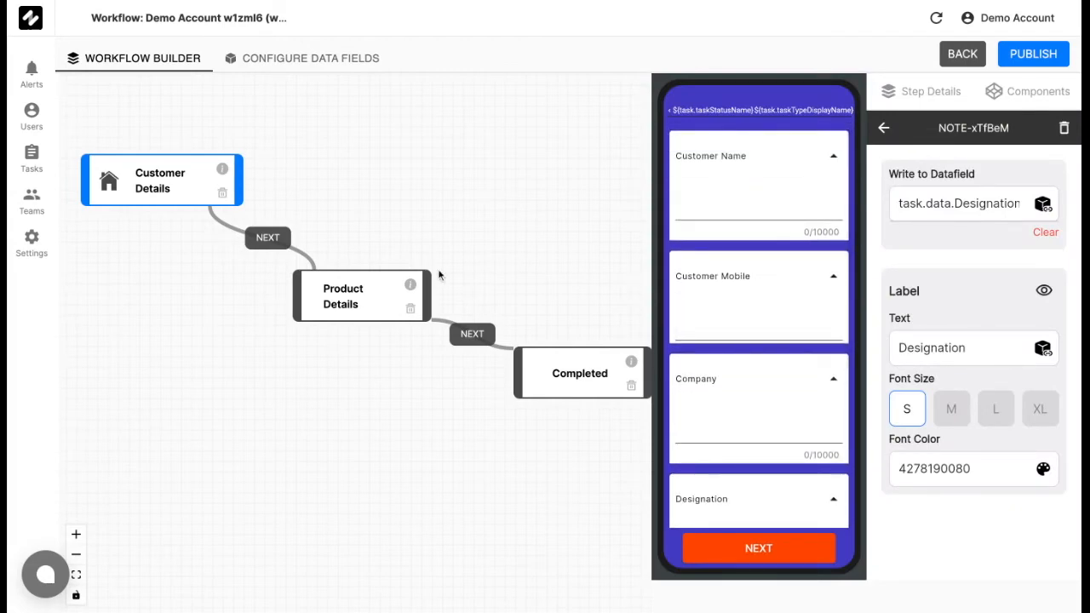
Open the Product Details step and add Text, Dropdown and Signature components to its screen, in that order.
click(375, 303)
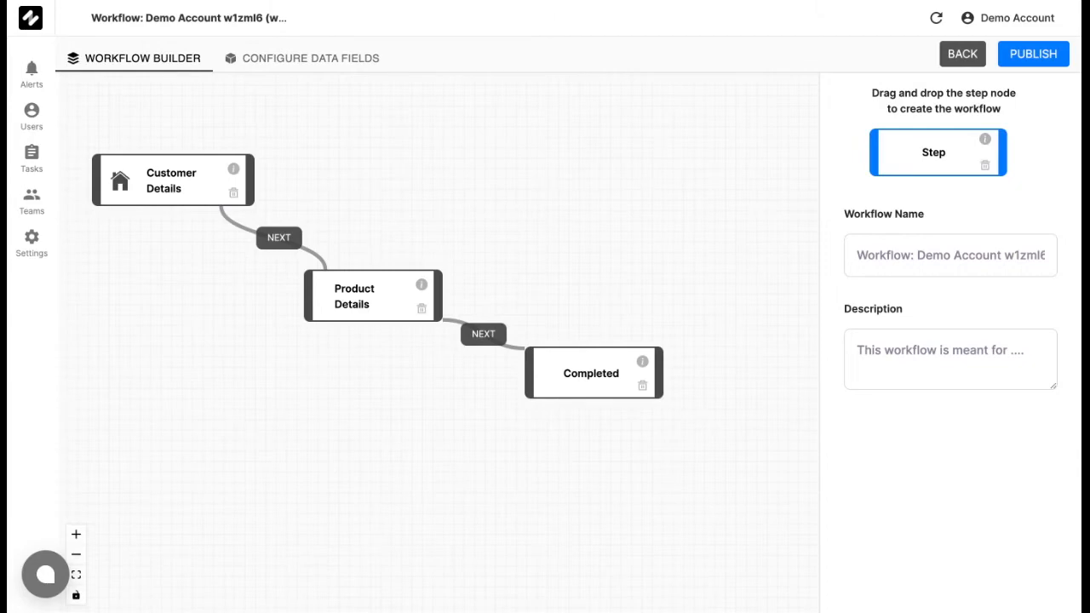
click(372, 306)
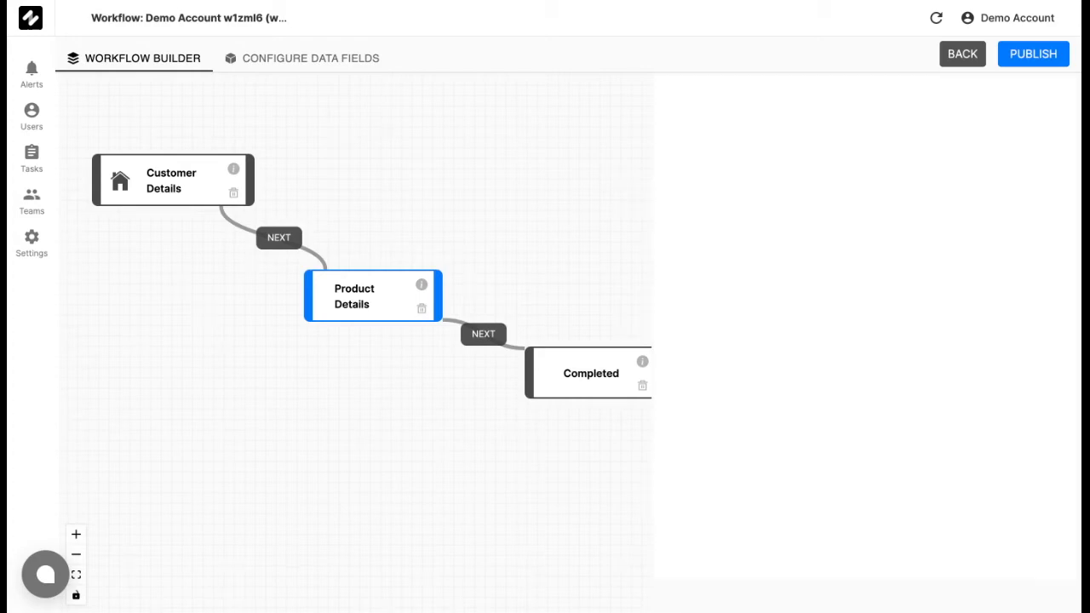
click(1077, 96)
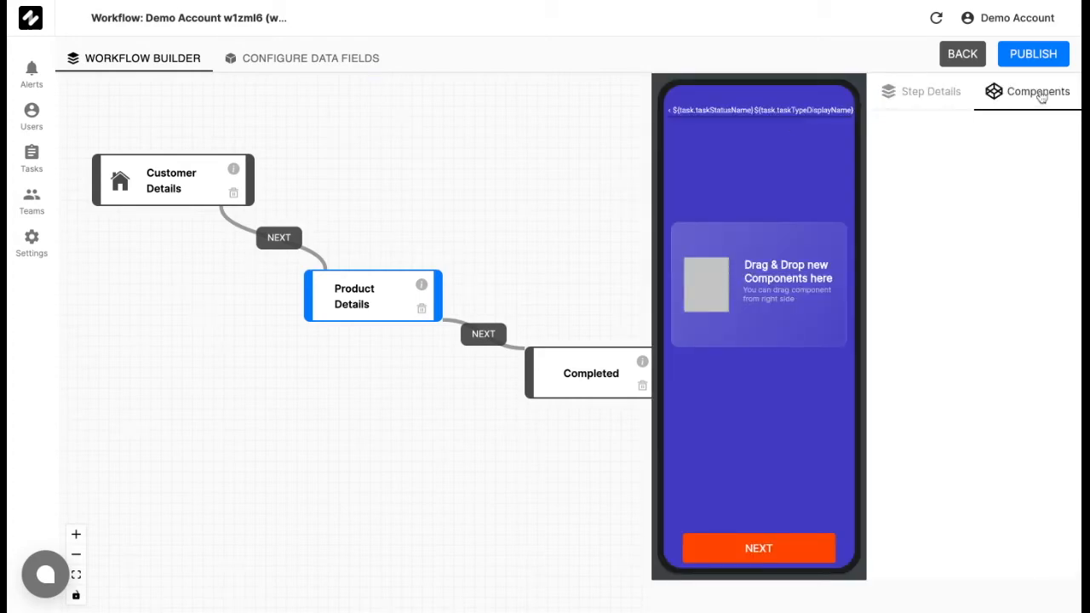
drag(925, 150, 728, 223)
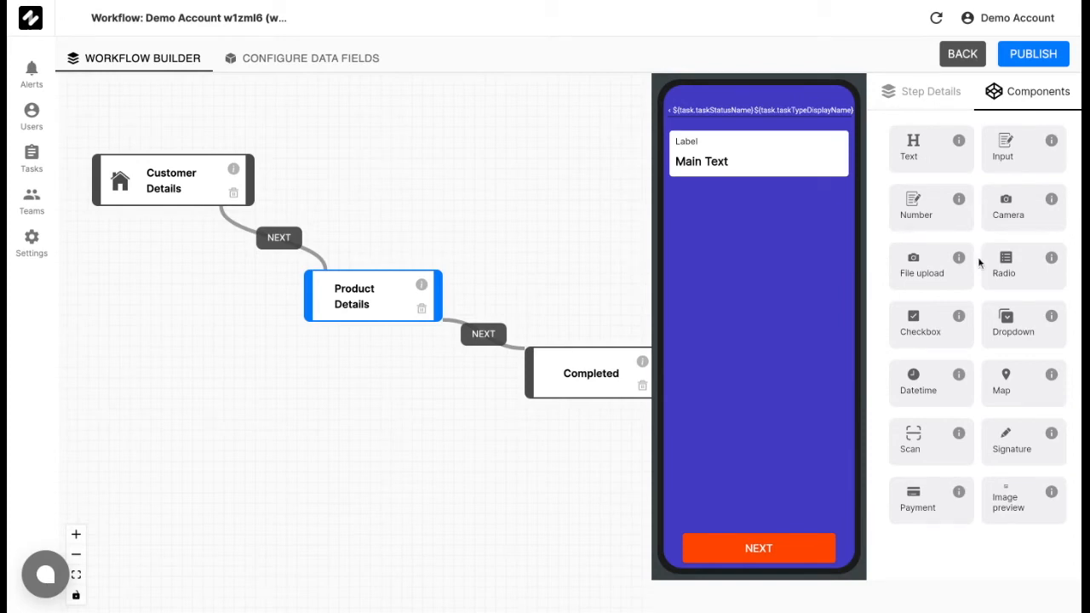
drag(1013, 332, 719, 267)
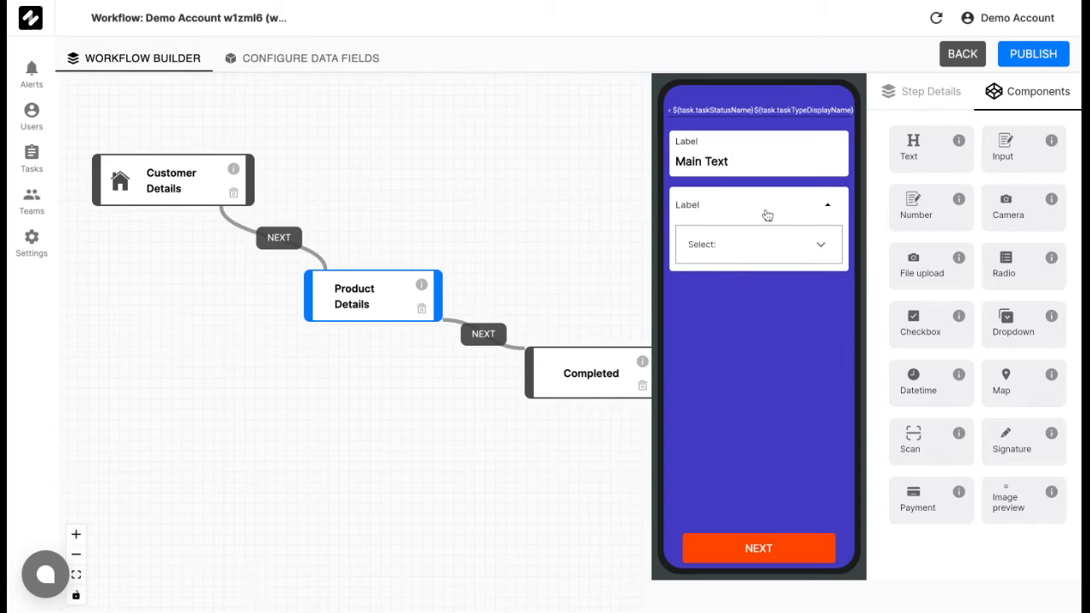
mouse_move(1015, 454)
mouse_down()
mouse_move(1034, 480)
mouse_move(754, 447)
mouse_move(717, 416)
mouse_up()
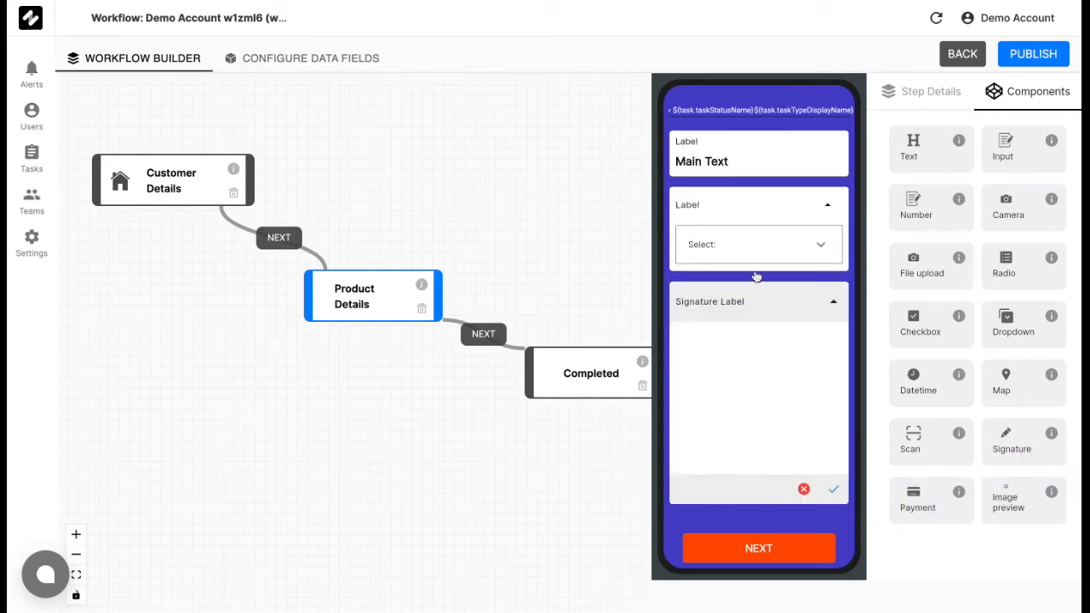
Set the label of the Text component in Product Details to "Product Name".
click(779, 151)
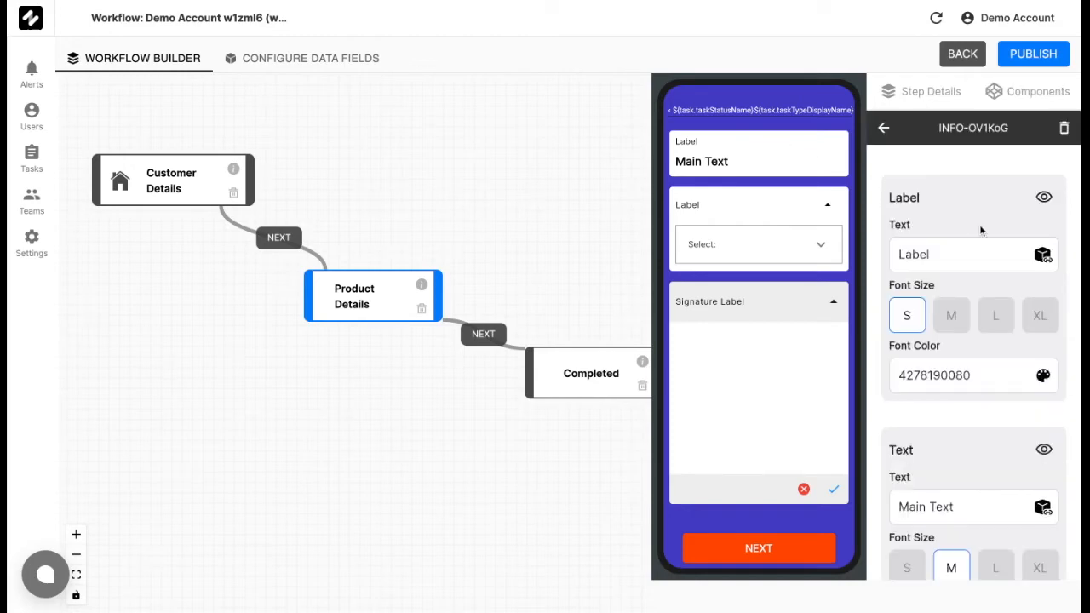
drag(979, 259, 844, 254)
key(BackSpace)
text(Product Name)
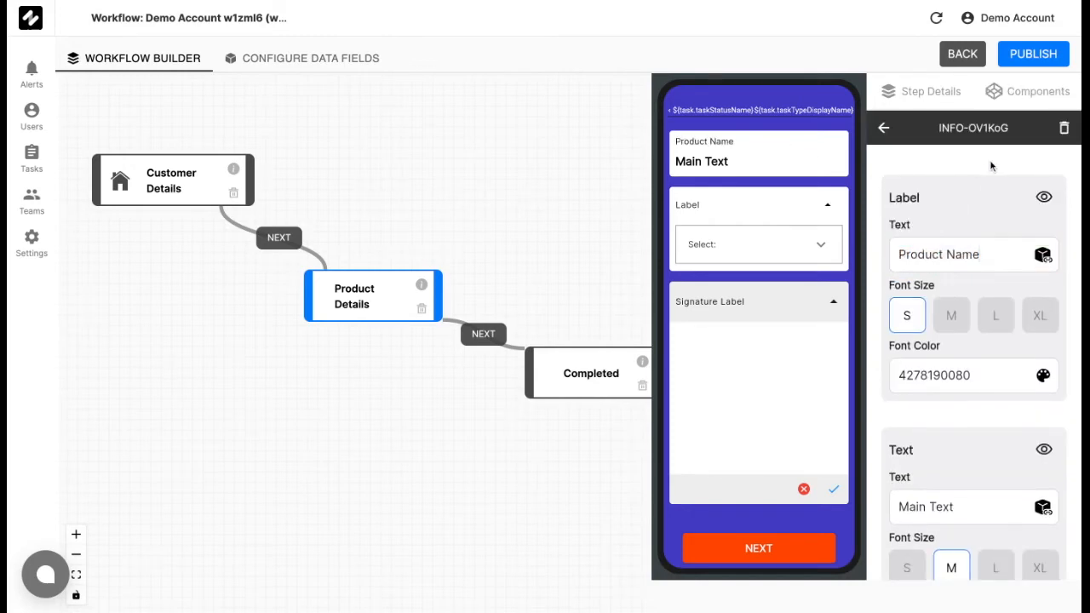
Set the Product Name component's main text to "Zorp Subscription- Enterprise" with font size S.
scroll(989, 159, down, 1)
drag(987, 433, 830, 439)
key(BackSpace)
text(Zorp)
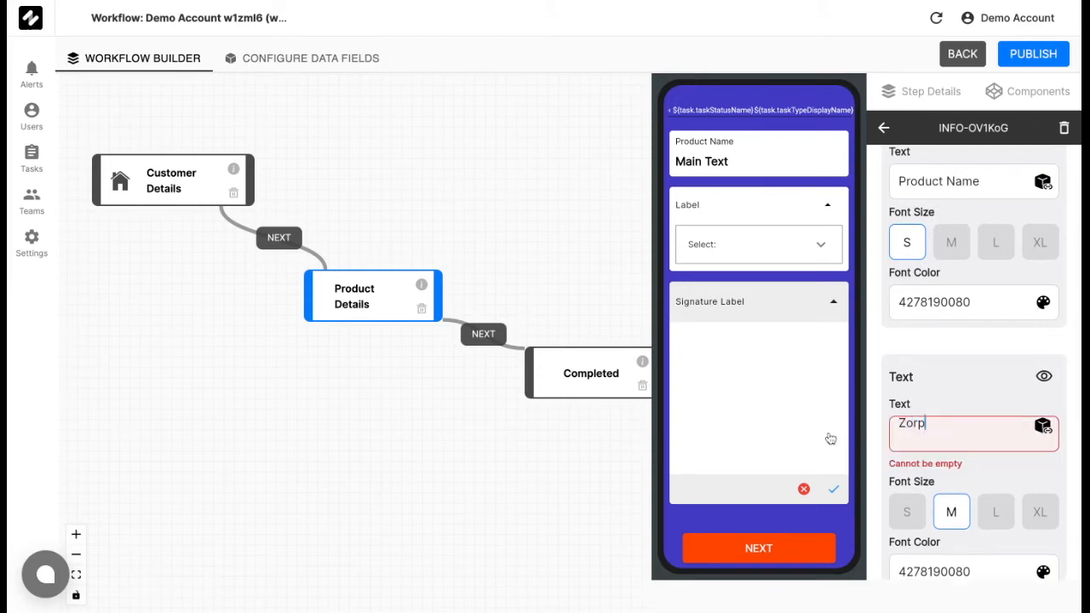
text( Subscription- Enterprise)
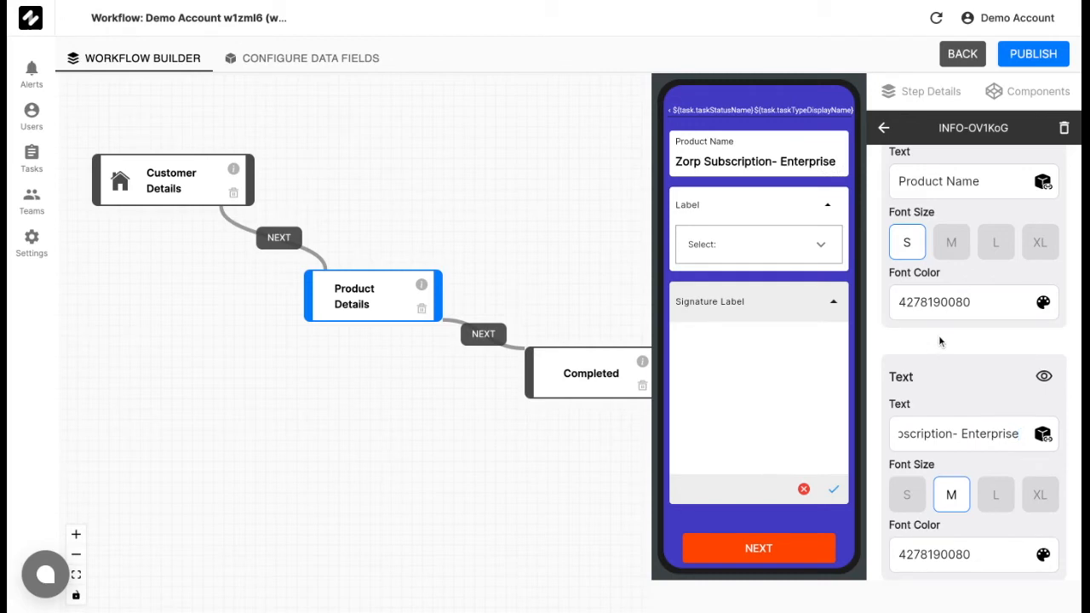
scroll(940, 342, down, 1)
click(907, 458)
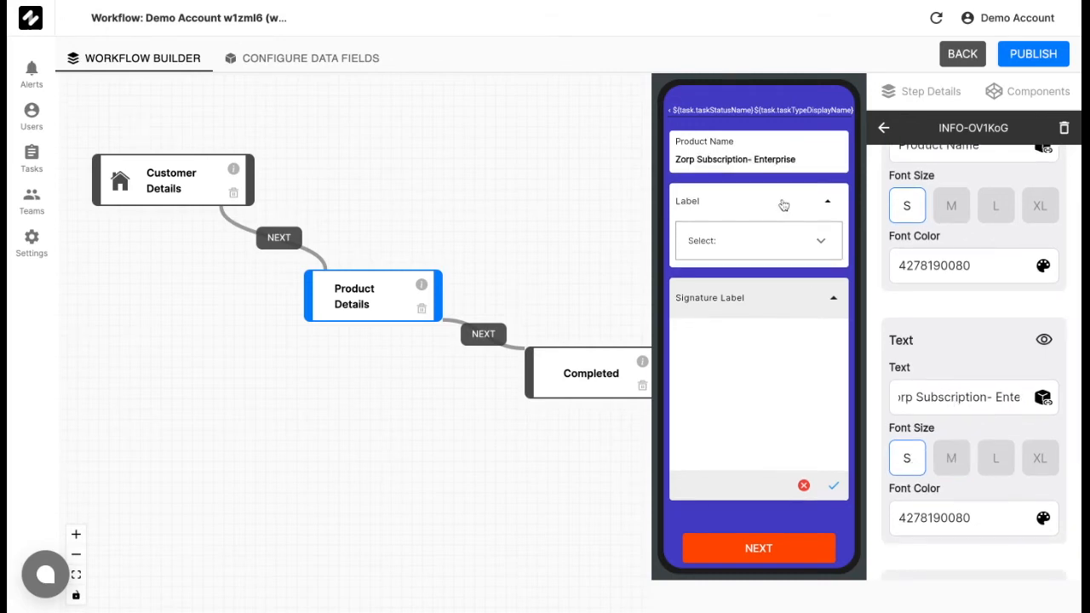
Set the Dropdown component's label to "Subscription Length".
click(783, 205)
scroll(955, 299, down, 1)
click(973, 301)
key(BackSpace)
key(BackSpace)
key(BackSpace)
key(BackSpace)
key(BackSpace)
text(Subscription Length)
Set both the label and the value of the first Subscription Length option to "1 month".
scroll(935, 350, down, 2)
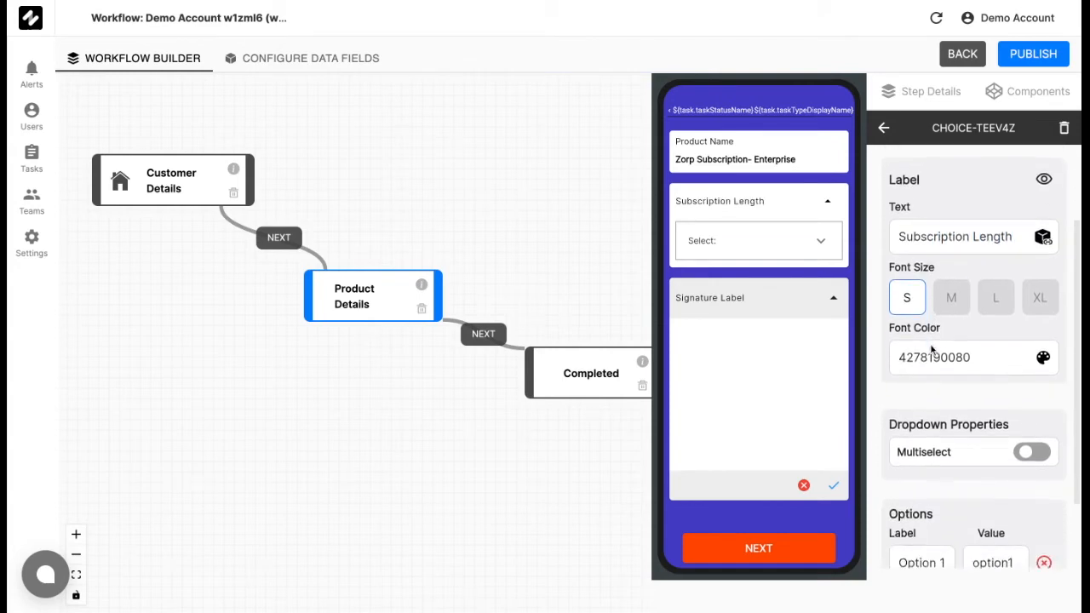
drag(946, 475, 843, 482)
key(BackSpace)
text(1 month)
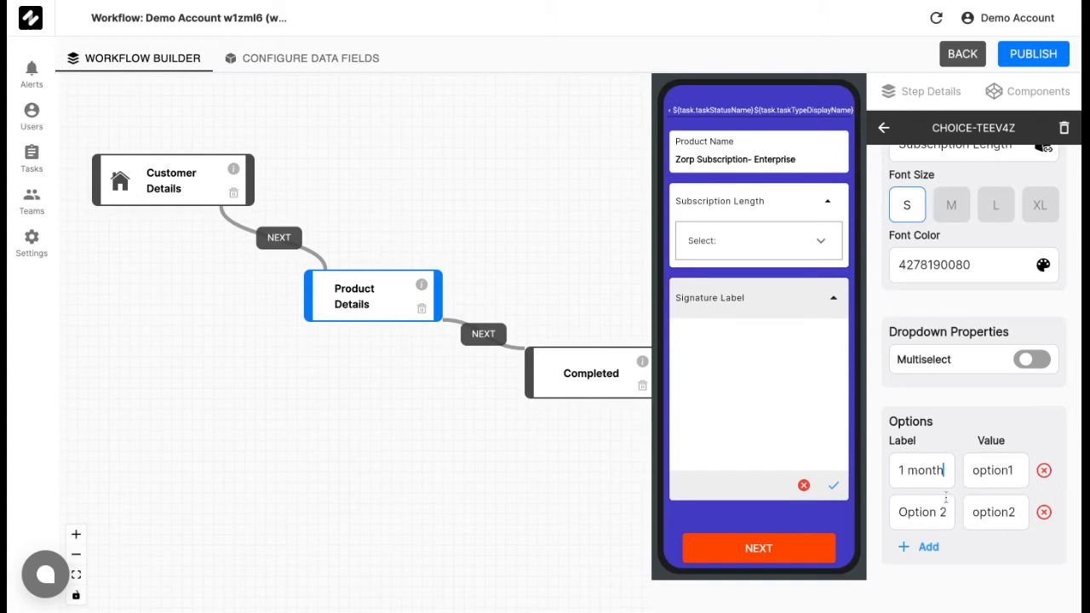
double_click(1017, 476)
text(1 m)
Define the second Subscription Length option as 3 months in both its label and its value.
triple_click(951, 512)
text(3 months)
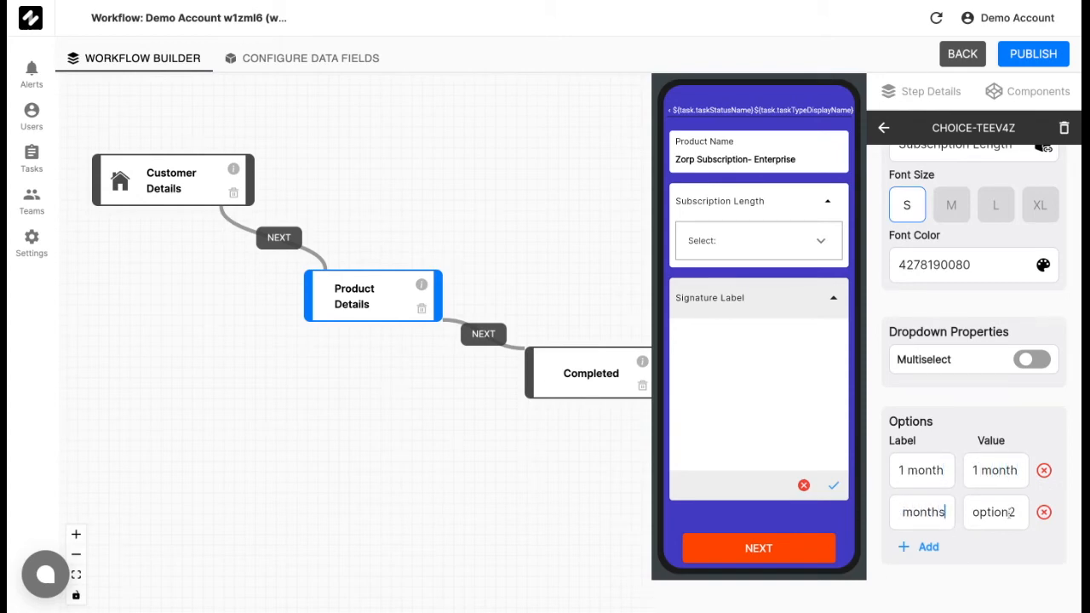
key(Tab)
text(3 month)
Add a third Subscription Length option with "1 year" as both its label and its value.
click(911, 546)
key(BackSpace)
key(BackSpace)
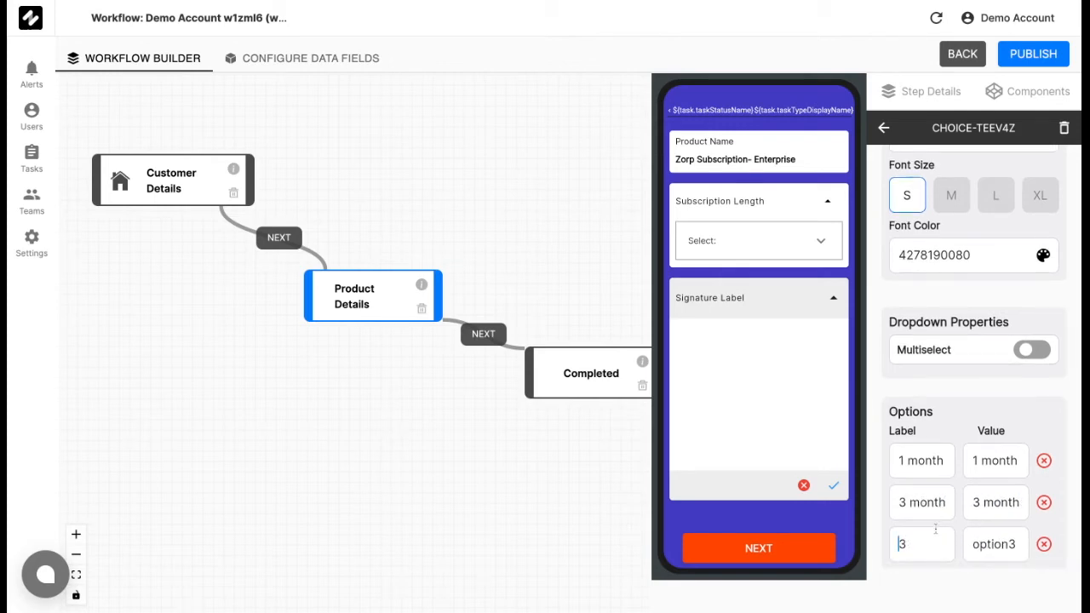
text(1 year)
key(Tab)
text(1 year)
scroll(1074, 471, down, 1)
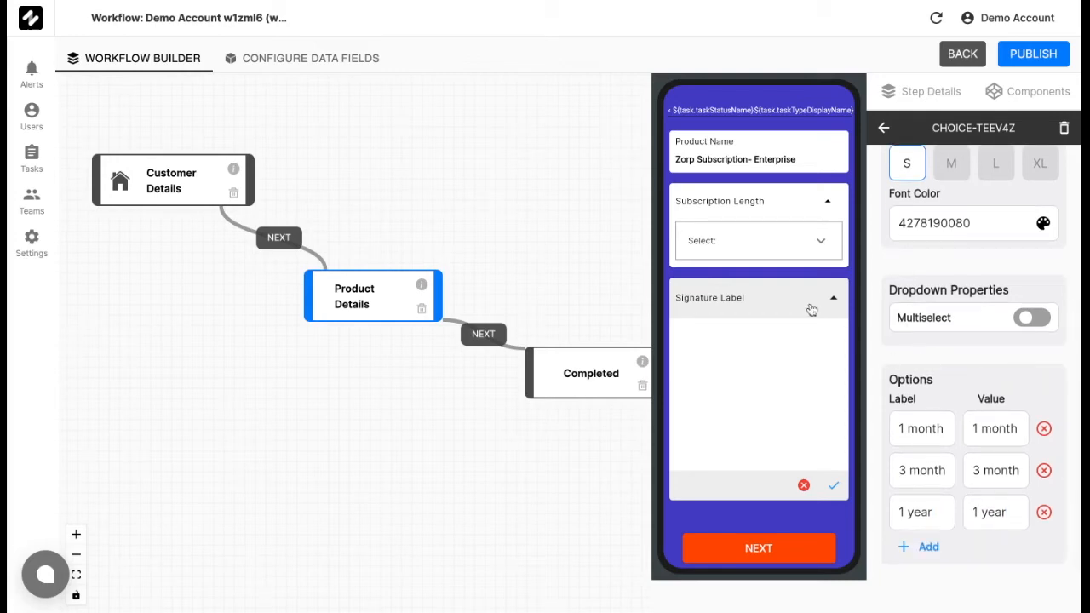
Create a data field named Subscription_length of type List of Text, neither mandatory nor a create time field.
click(779, 209)
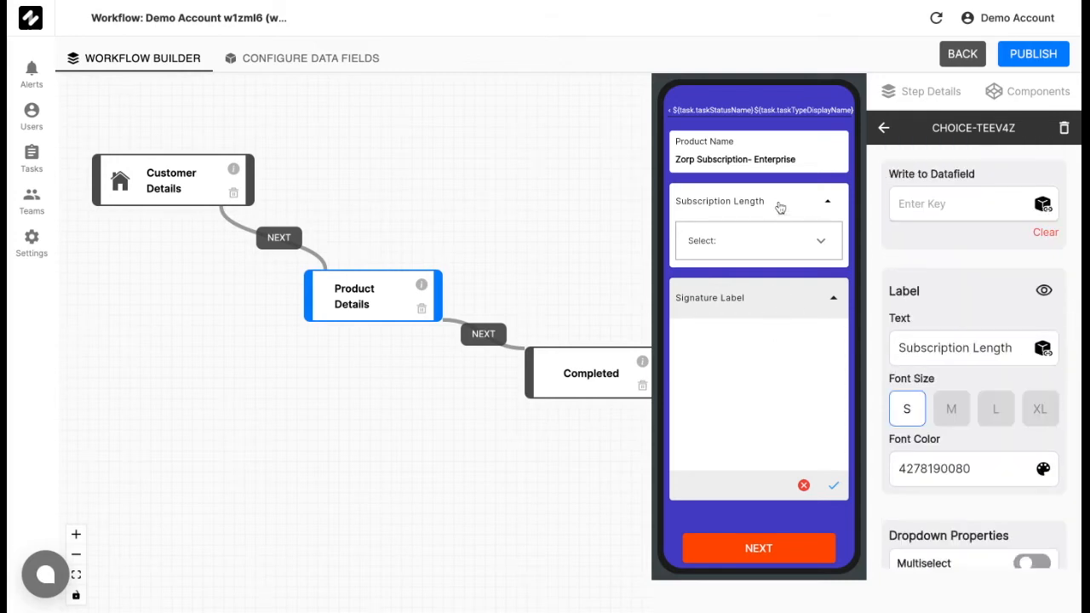
click(769, 306)
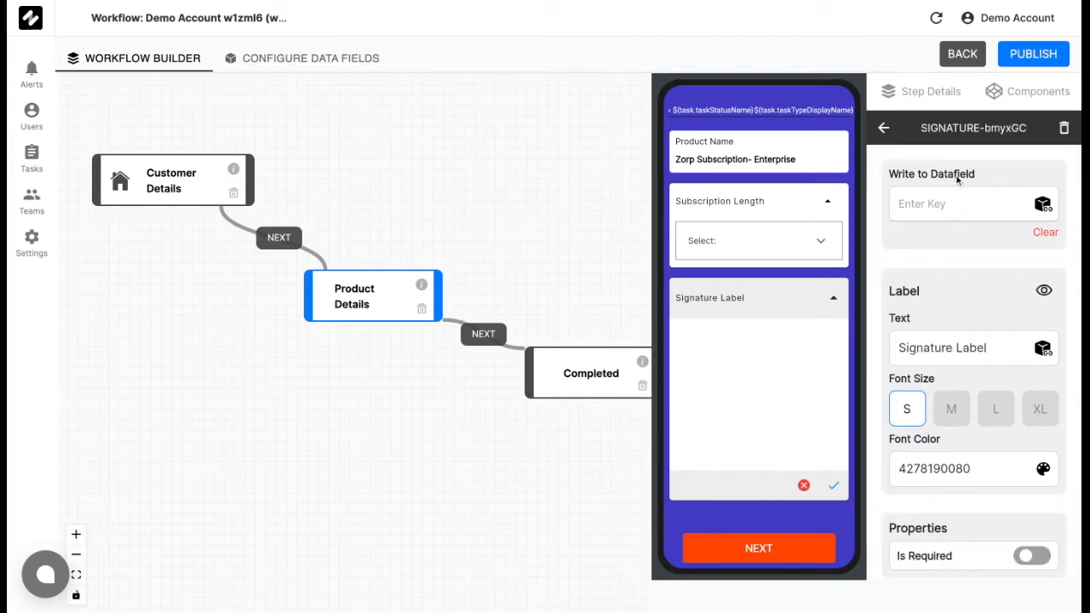
click(349, 61)
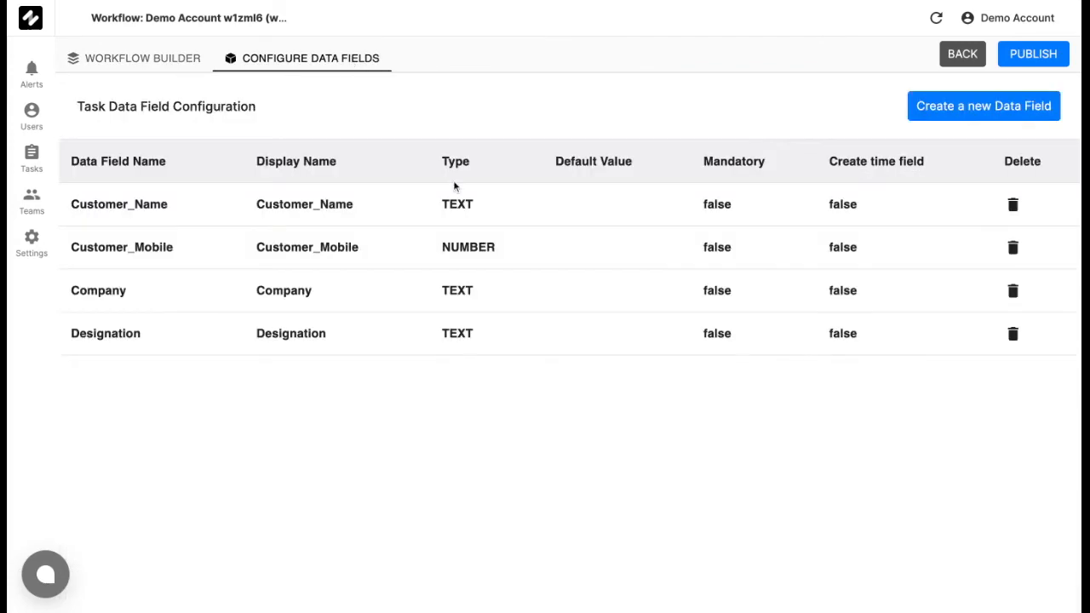
click(934, 114)
click(589, 247)
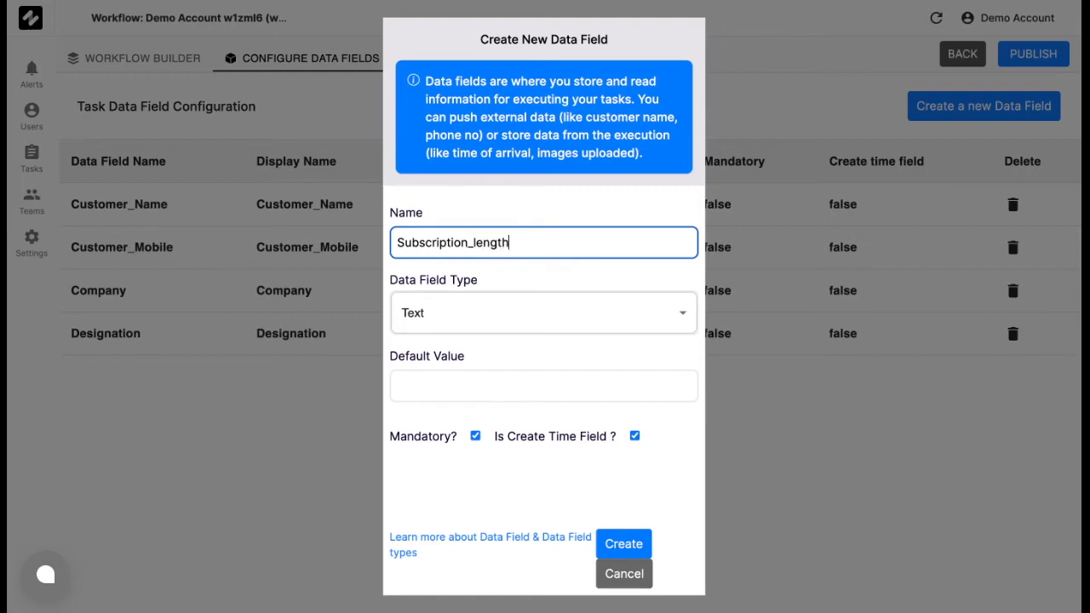
click(578, 312)
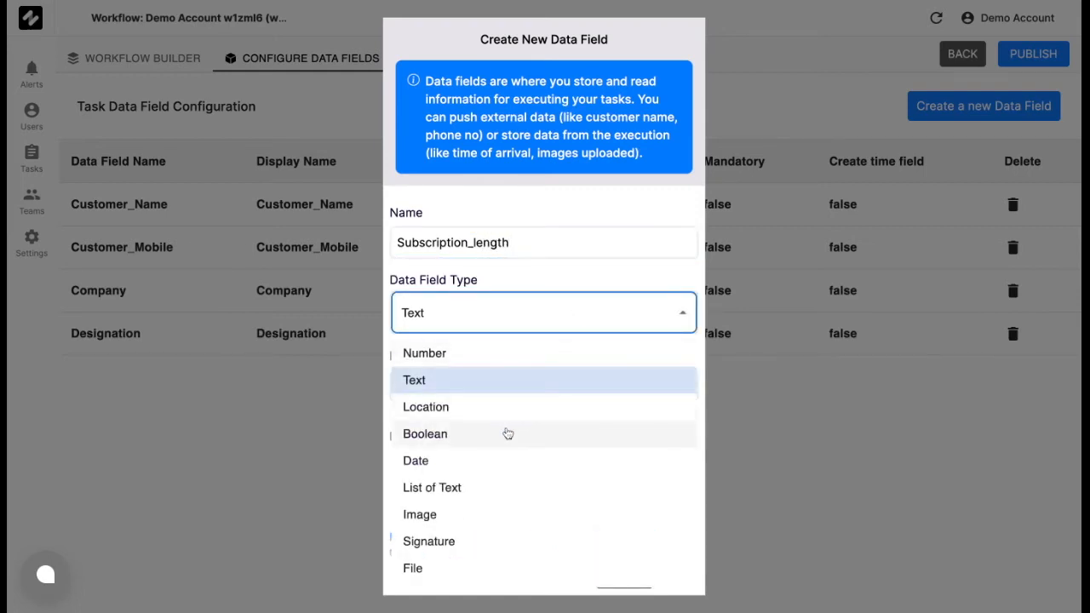
click(487, 492)
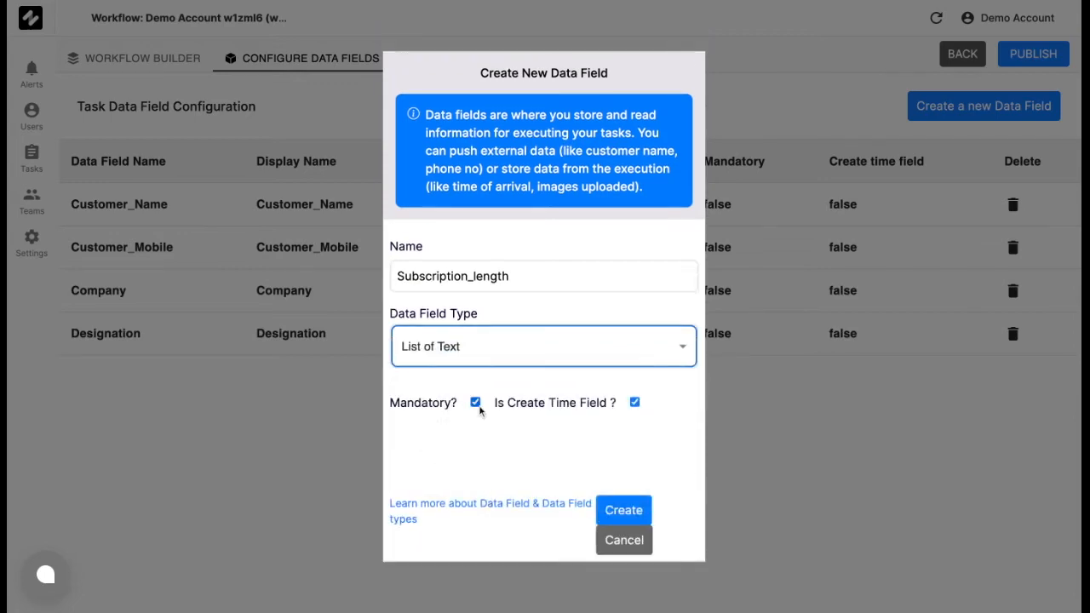
click(475, 401)
click(634, 402)
click(621, 511)
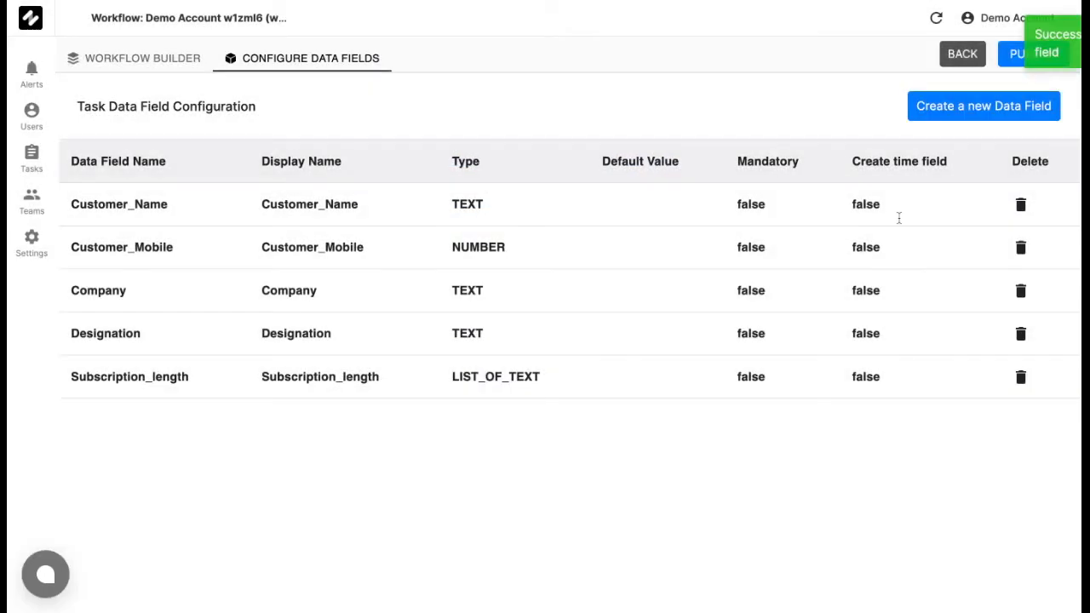
Create a data field named Signature of type Signature, neither mandatory nor a create time field.
click(979, 115)
click(562, 275)
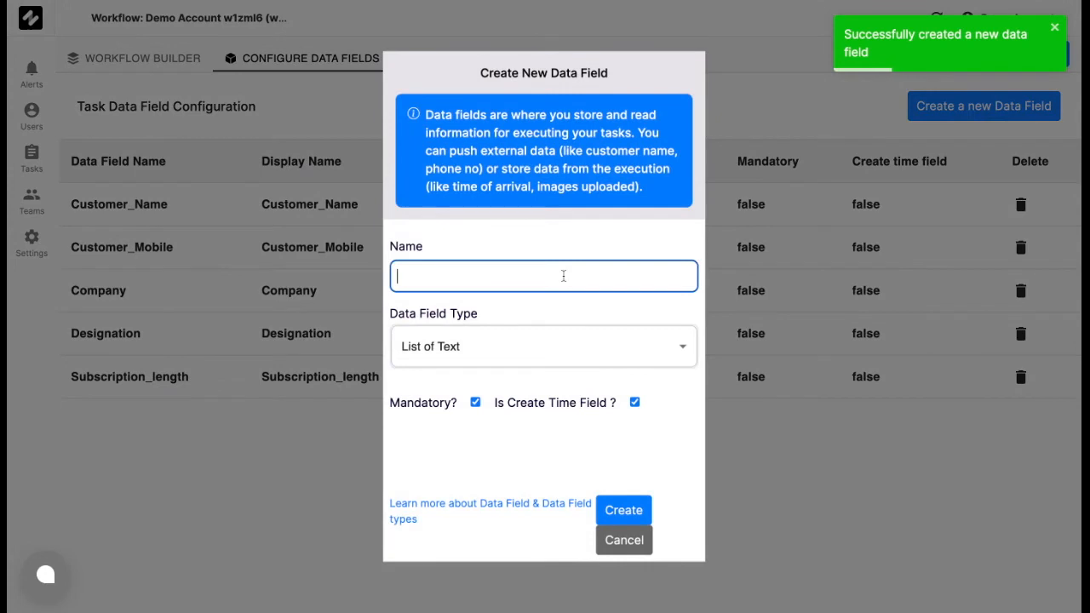
click(550, 272)
text(Sign)
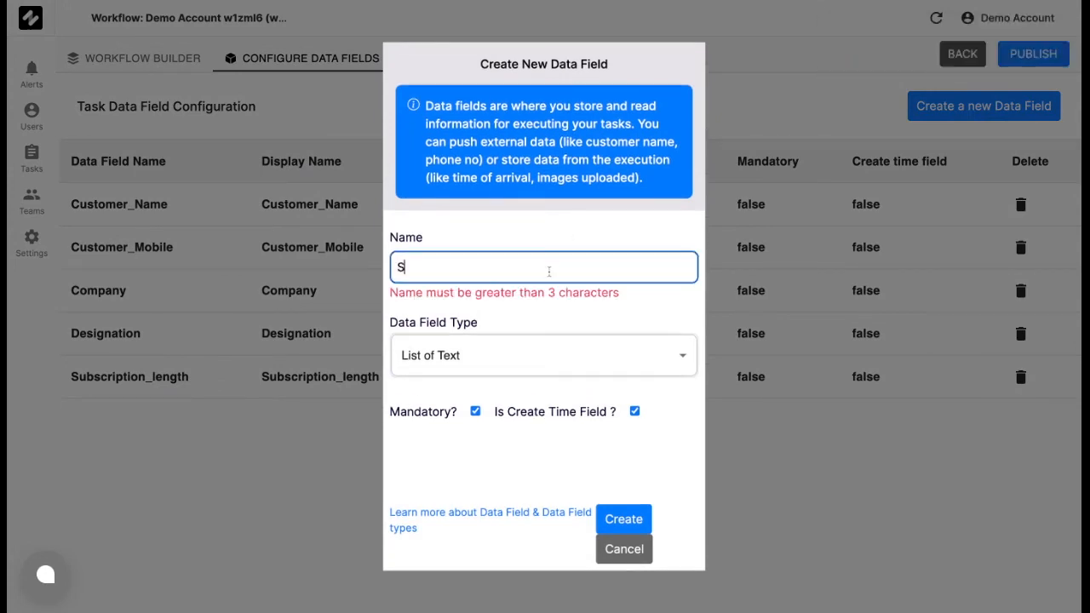
click(544, 344)
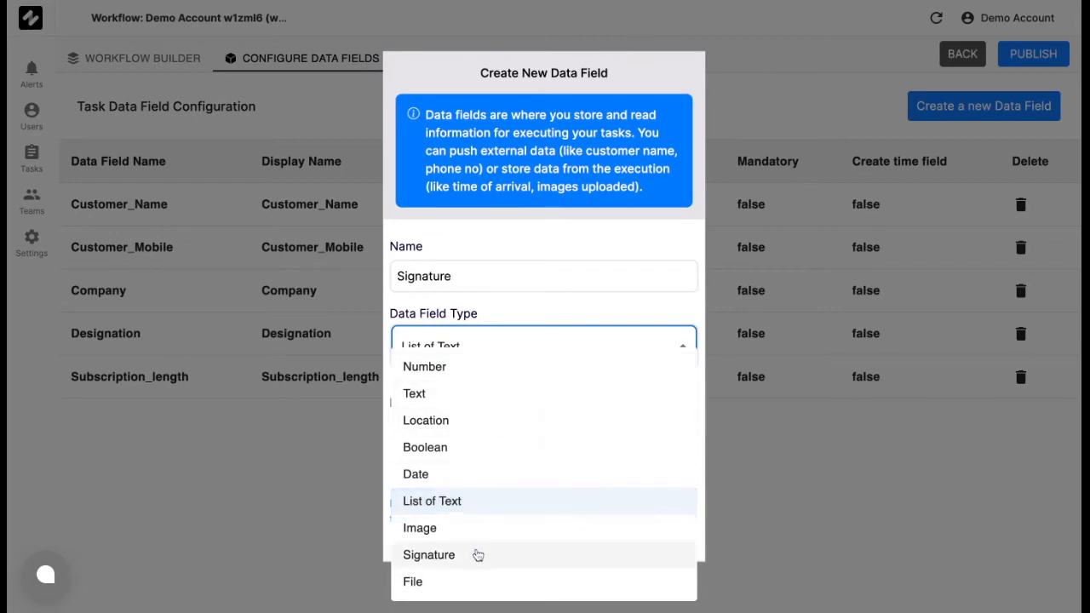
click(478, 555)
click(635, 402)
click(475, 401)
click(624, 511)
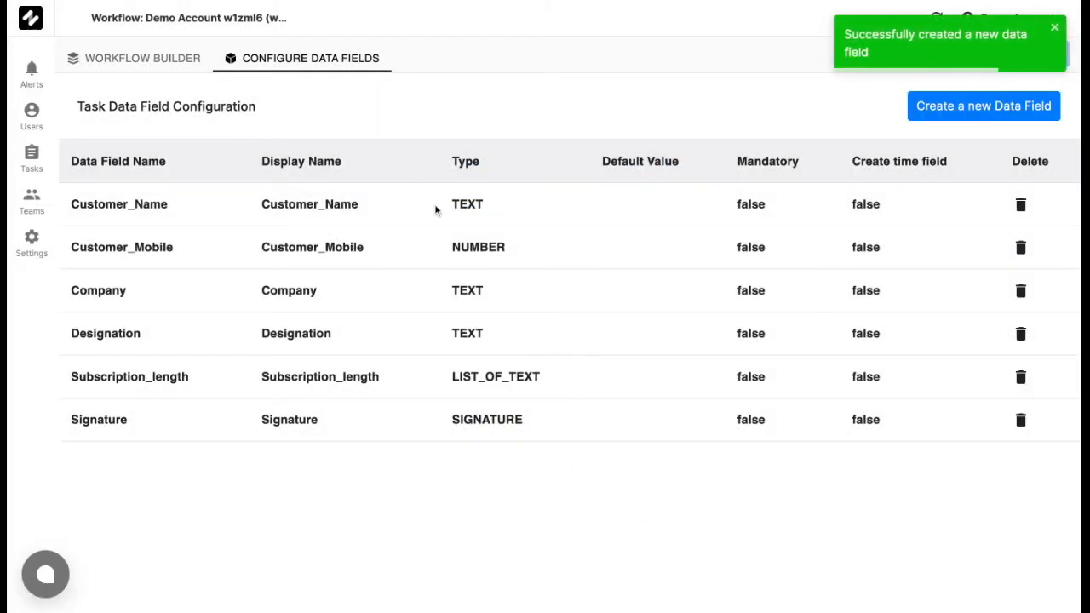
Link the Subscription Length dropdown in the Product Details step to the data field task.data.Subscription_length.
click(168, 60)
click(452, 302)
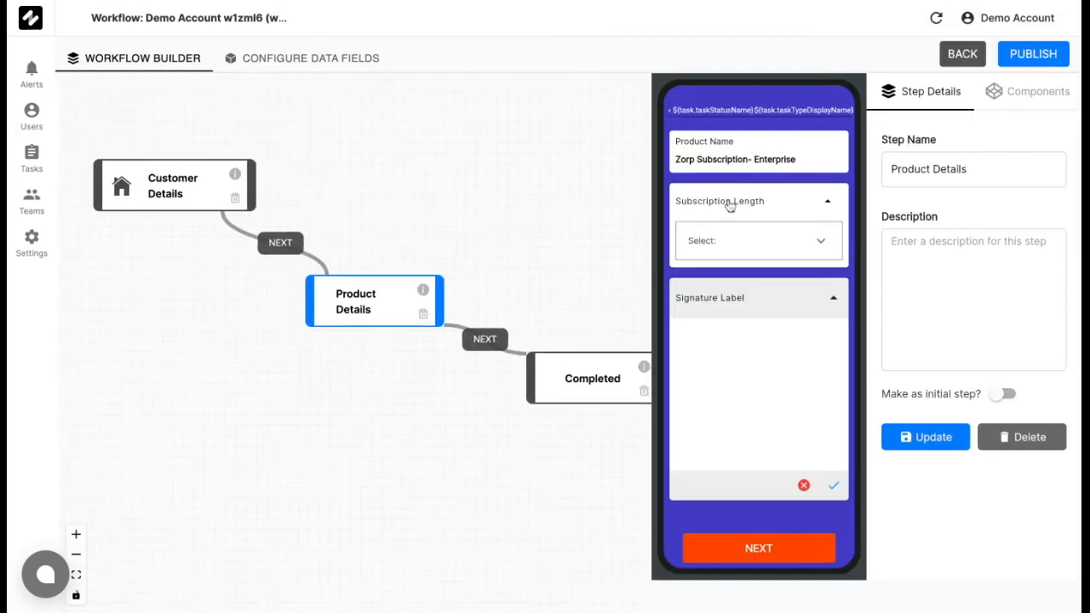
click(777, 197)
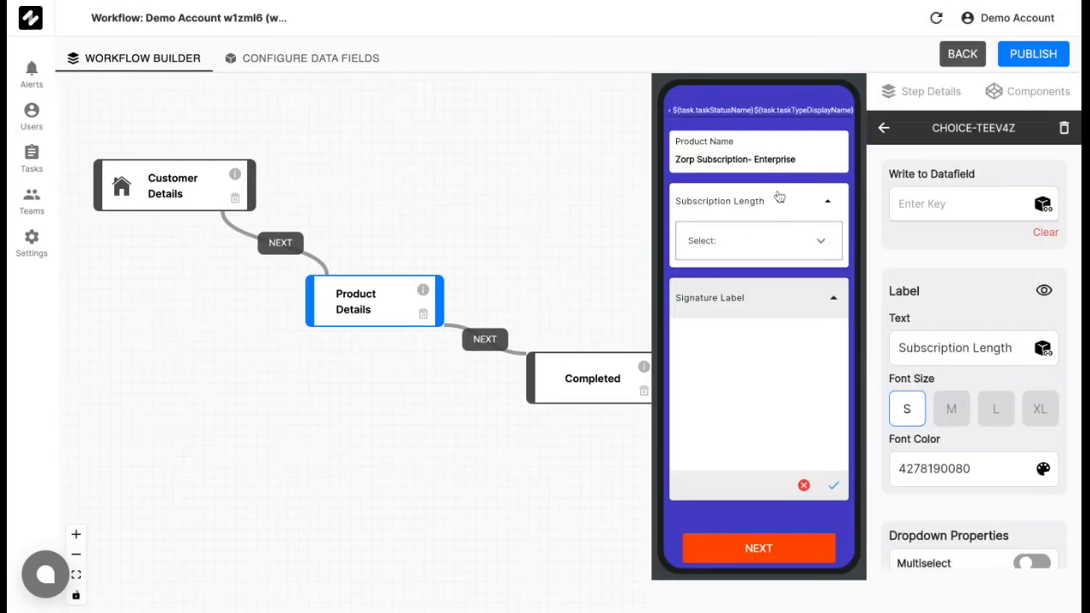
click(1044, 206)
click(885, 242)
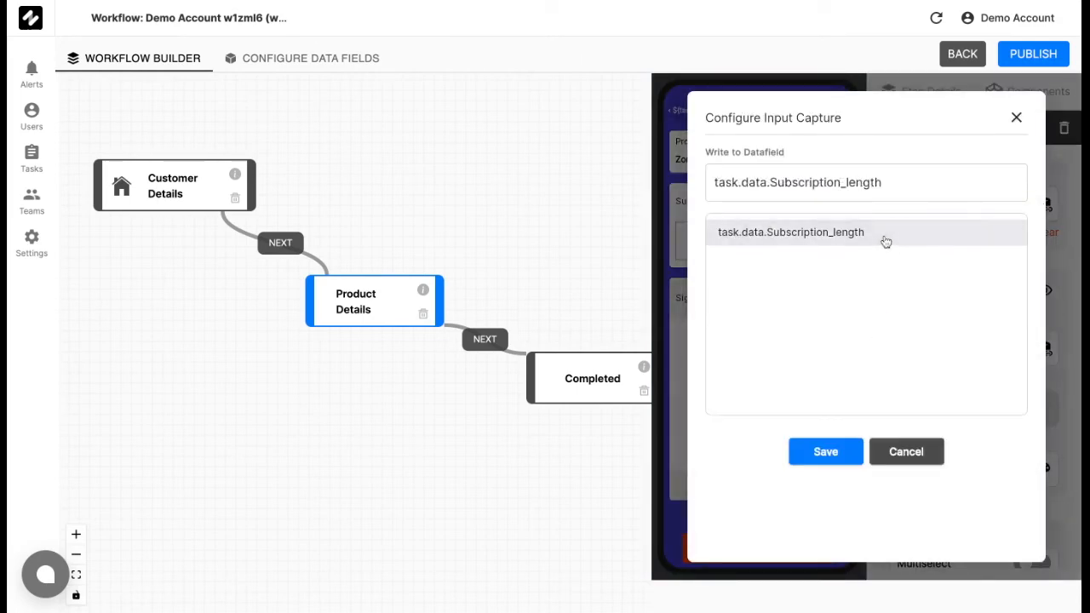
click(825, 451)
Link the signature component of the Product Details step to the data field task.data.Signature.
click(778, 312)
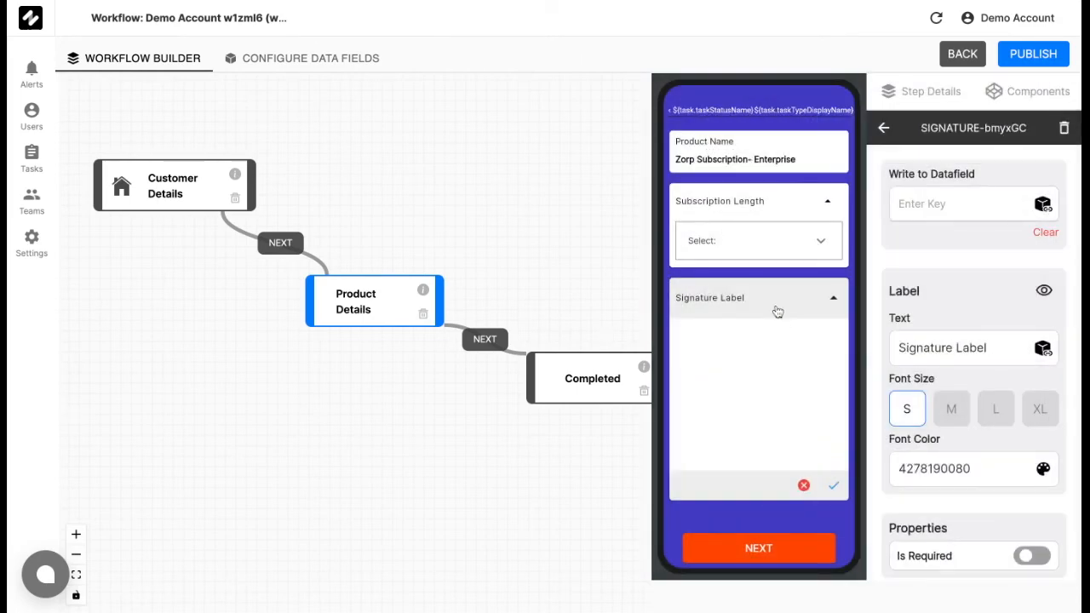
click(1043, 204)
click(816, 233)
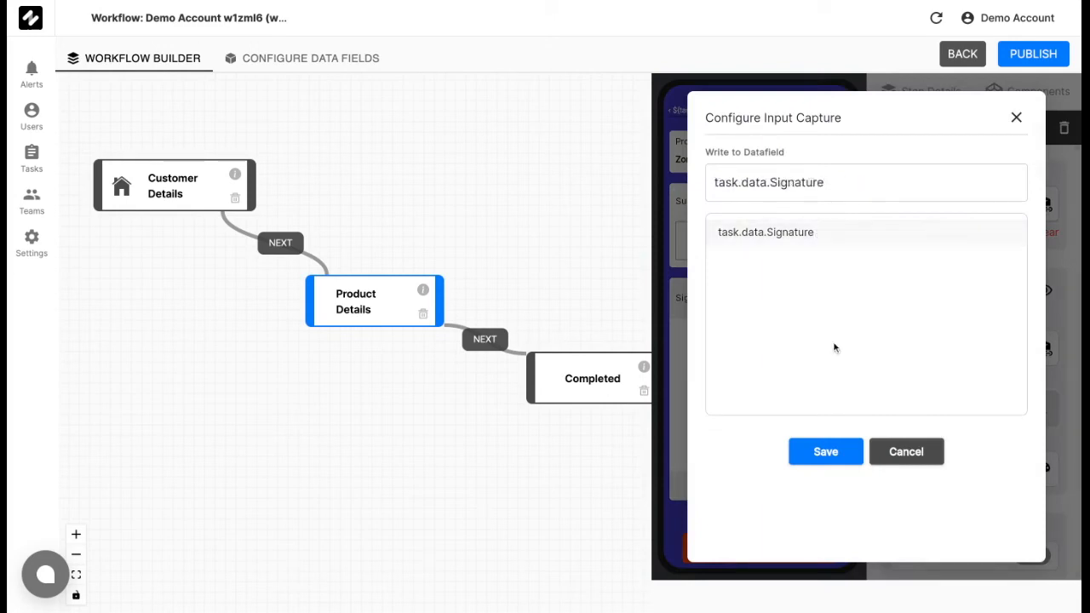
click(841, 452)
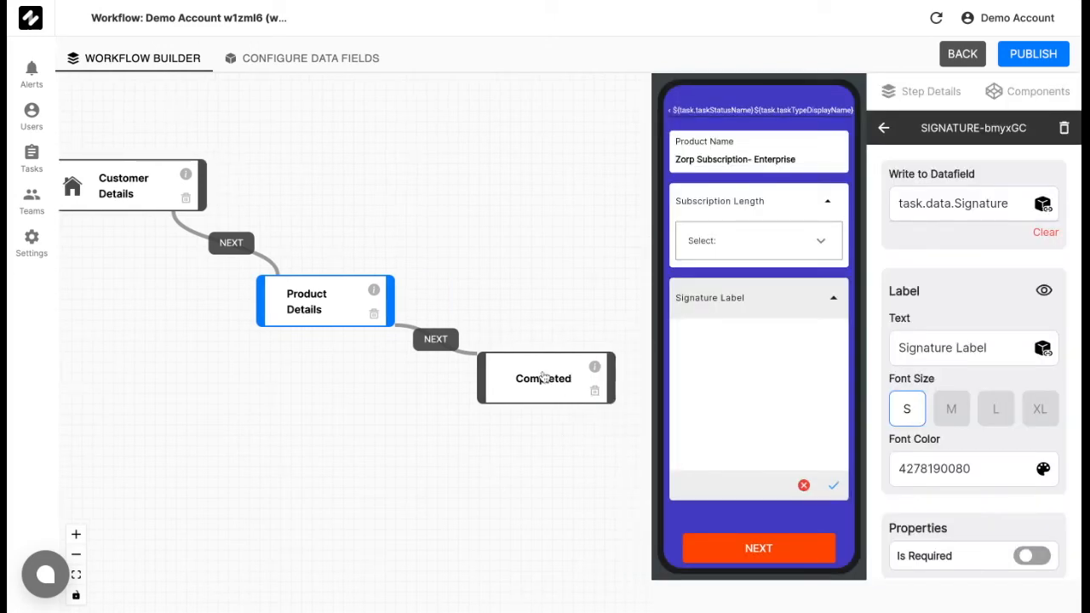
Add a Text component to the Completed step and set its label to "Well done".
click(543, 378)
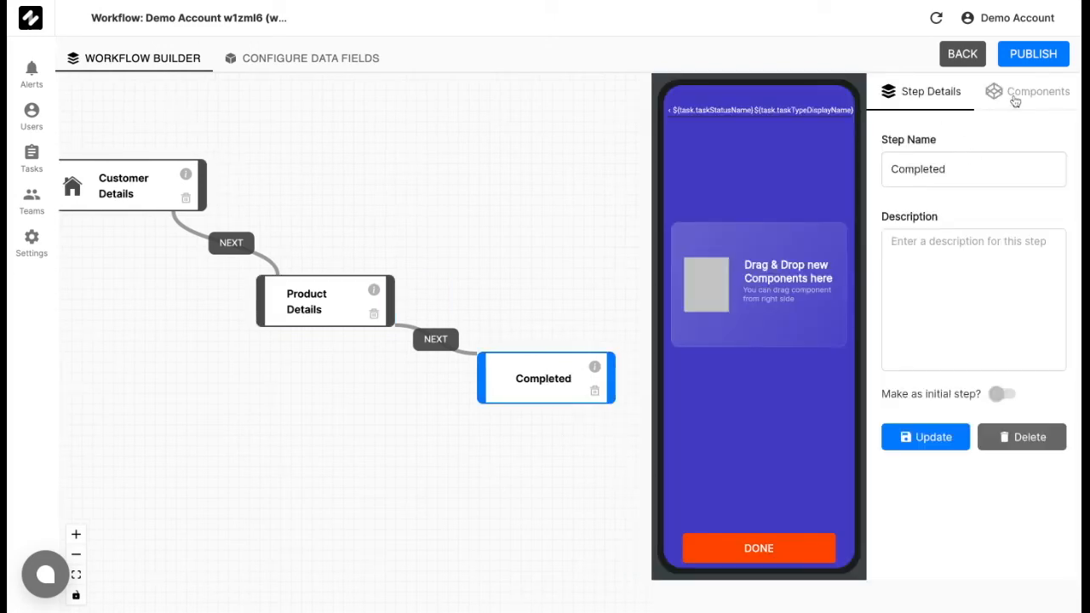
click(1014, 97)
drag(952, 169, 728, 204)
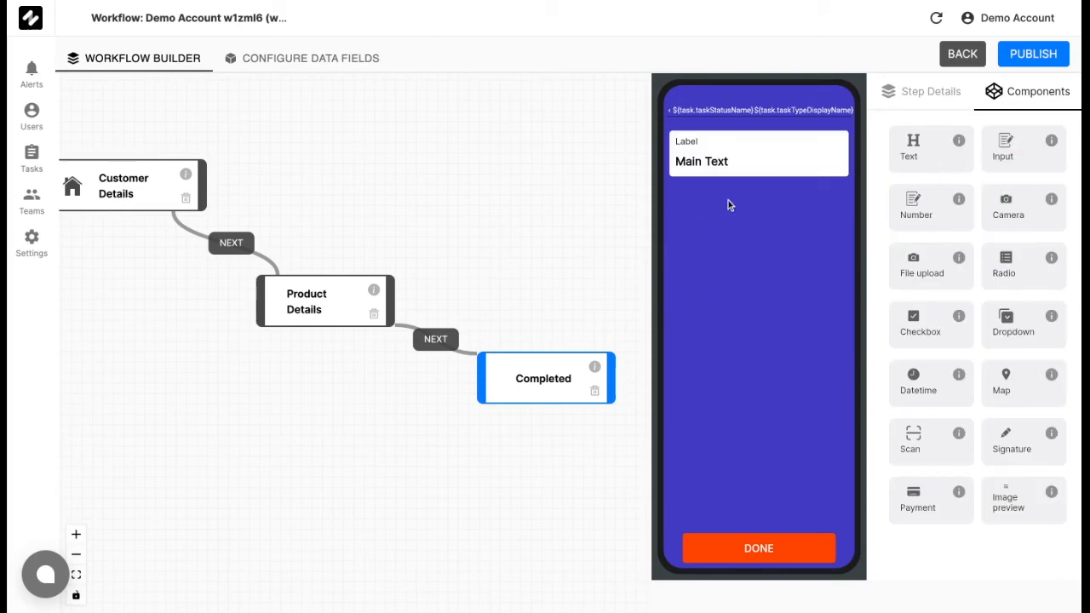
click(770, 140)
key(ctrl+a)
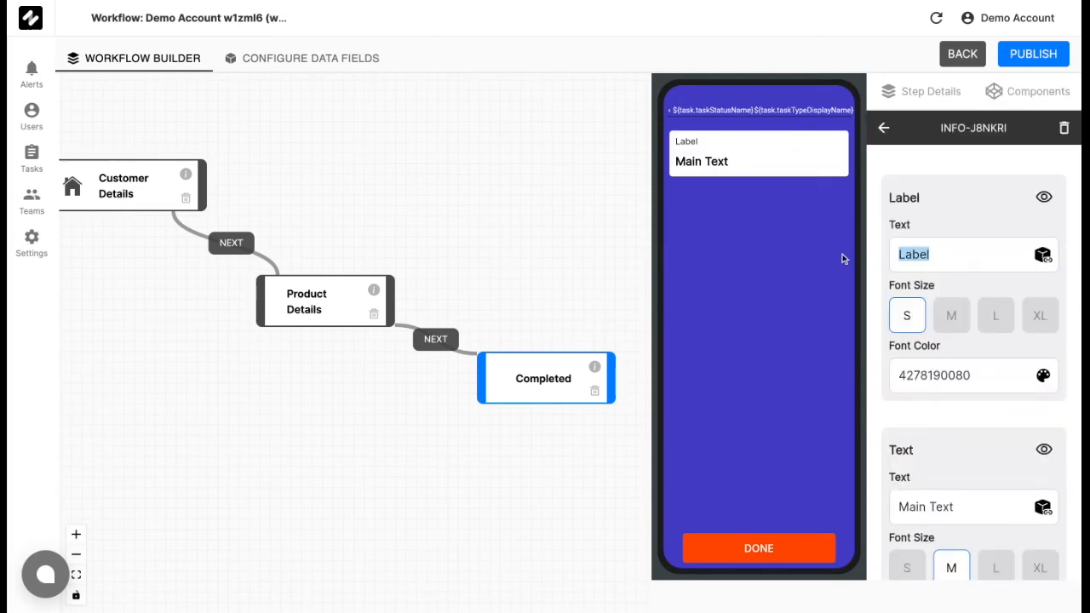
text(Well done)
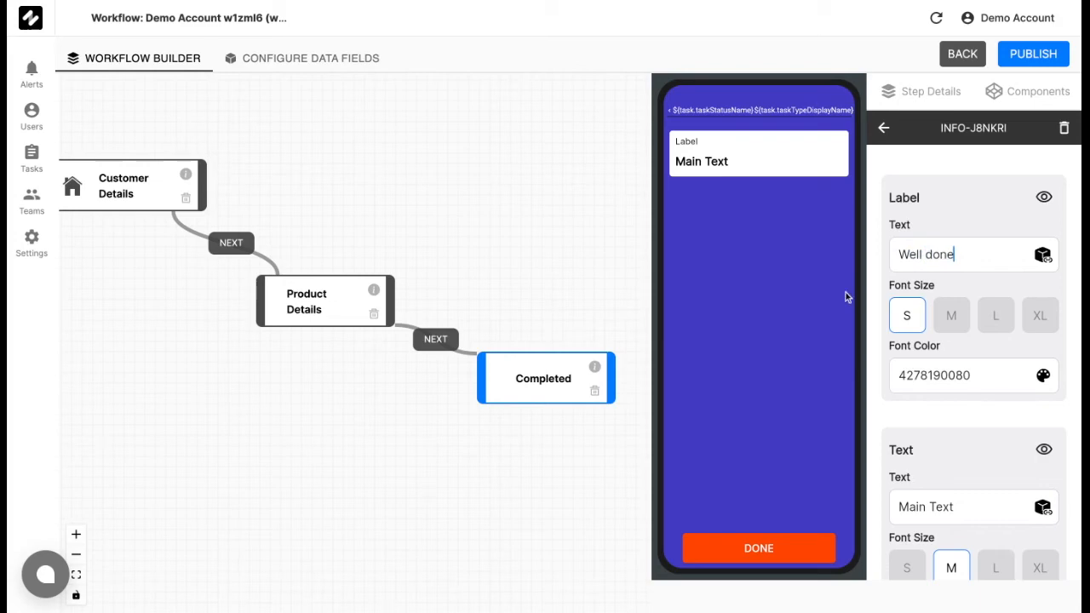
Set the main text of the Completed step's Text component to "Good Job with your Sale!".
key(ctrl+a)
key(BackSpace)
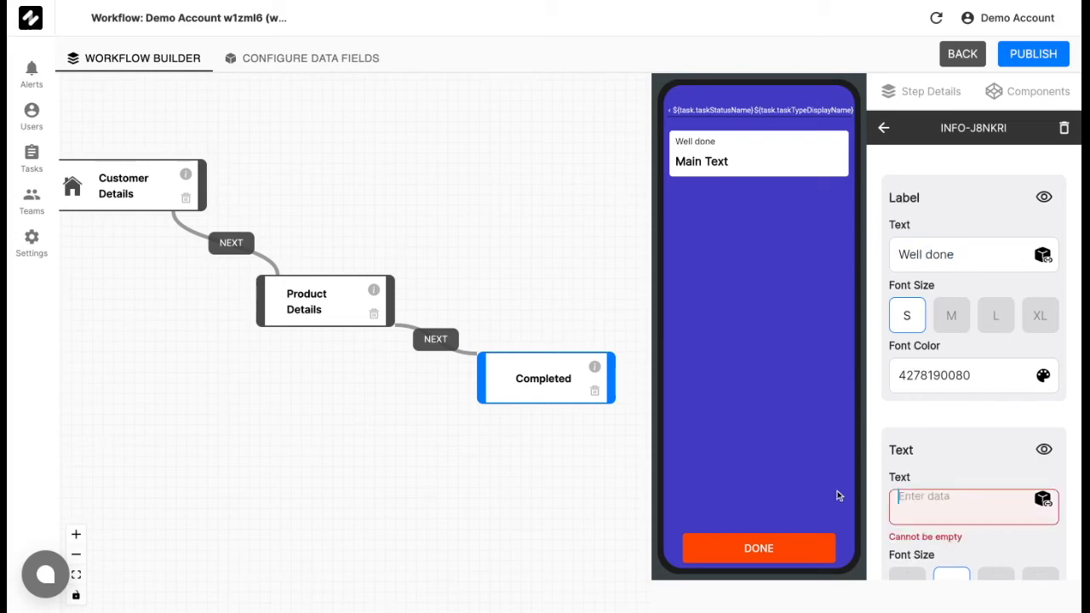
text(Good Jo)
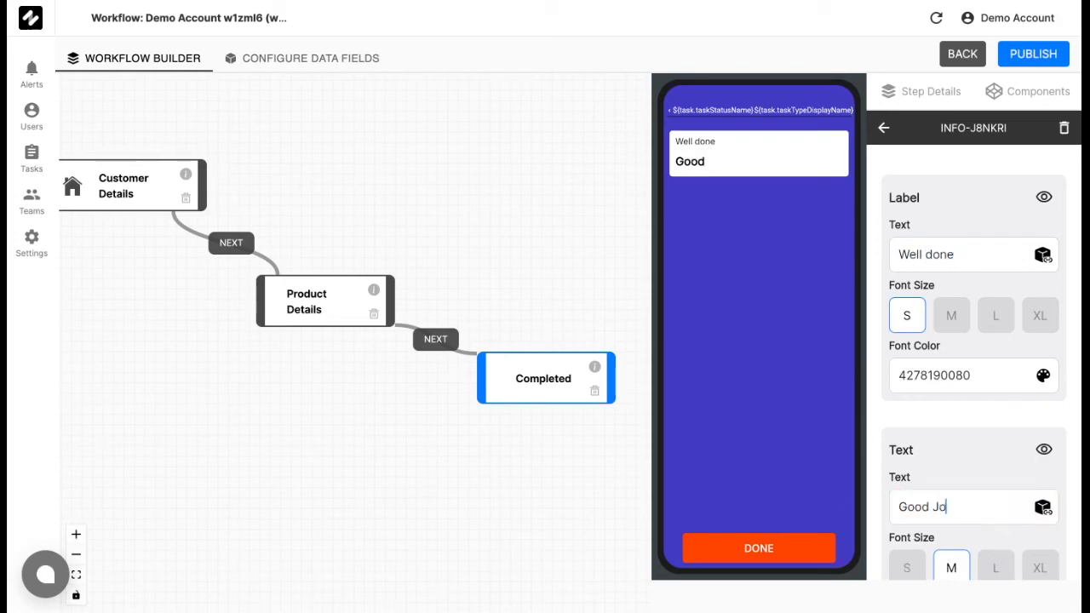
text(n)
key(BackSpace)
key(BackSpace)
text(b with your Sale!)
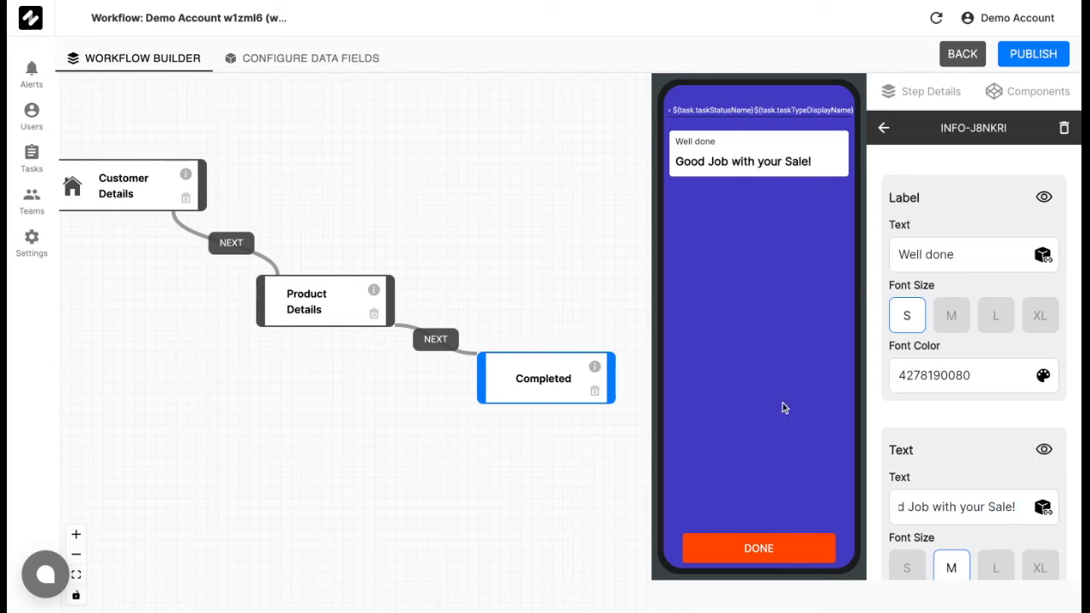
Name the workflow "Zorp Field Sales" and publish it.
click(596, 258)
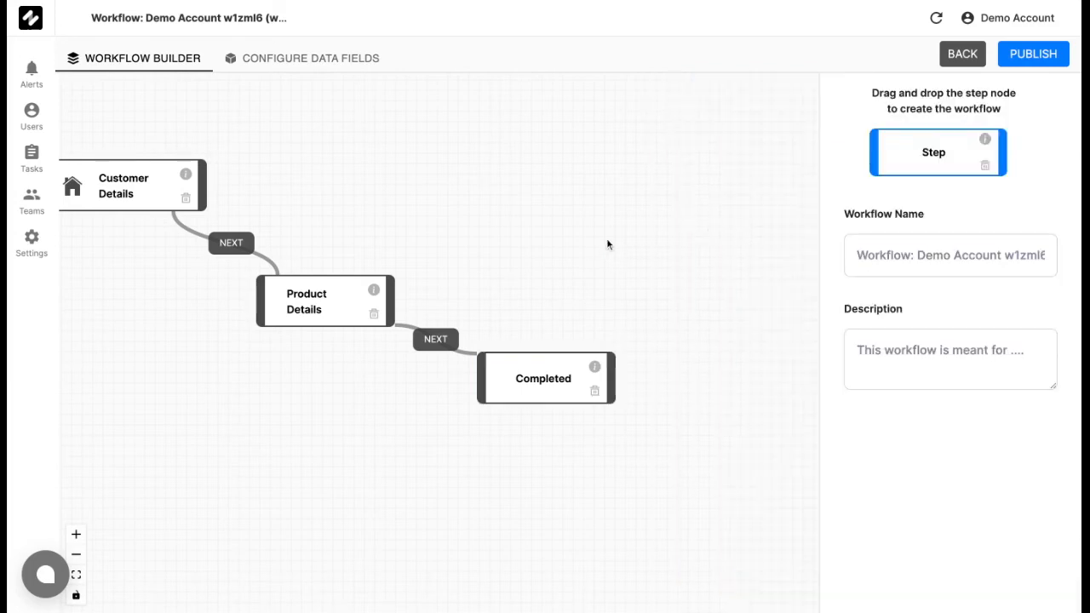
drag(607, 240, 724, 238)
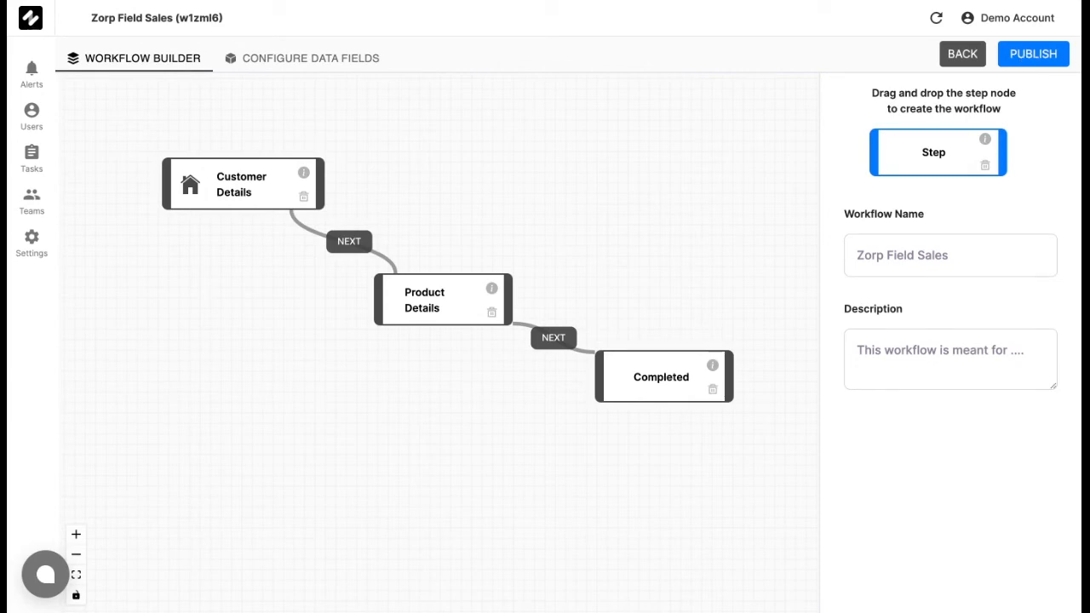
click(1019, 56)
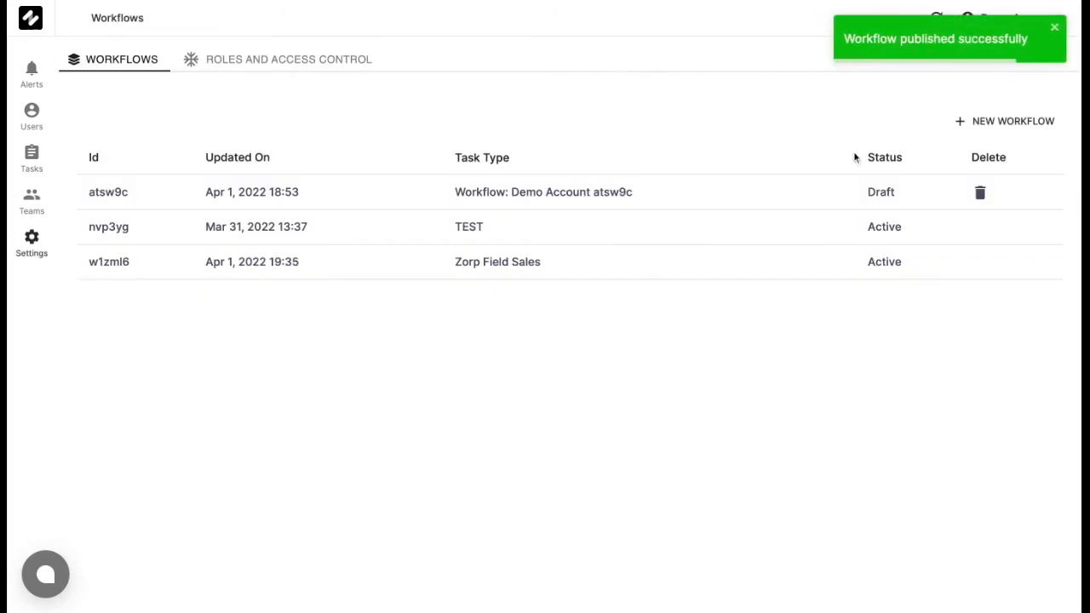
click(1054, 30)
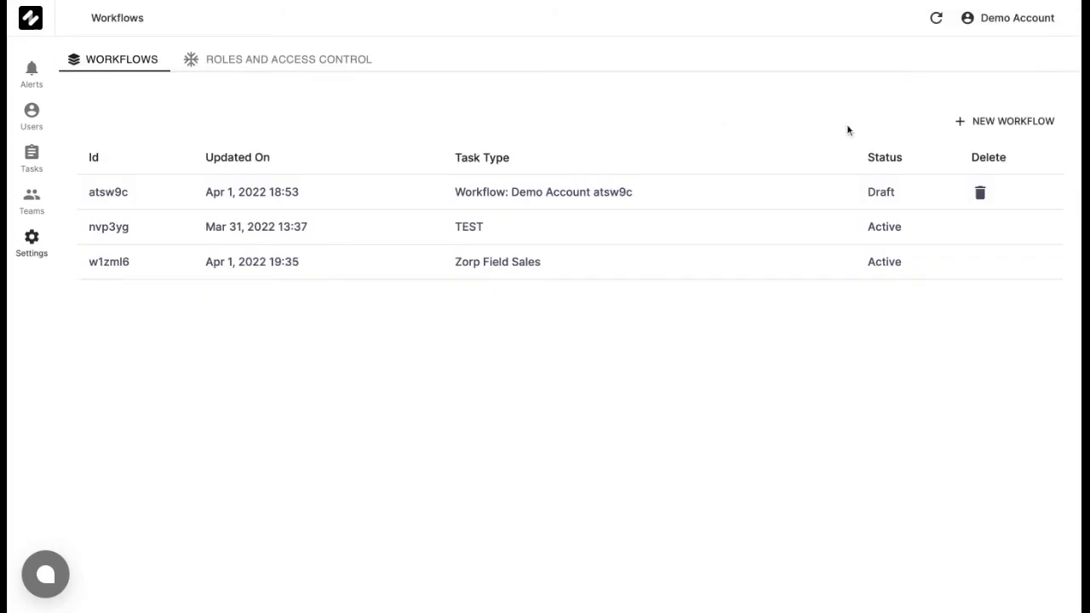
Start a new single task with the task type Zorp Field Sales and select Central team (2d6rcq) as its team.
click(46, 156)
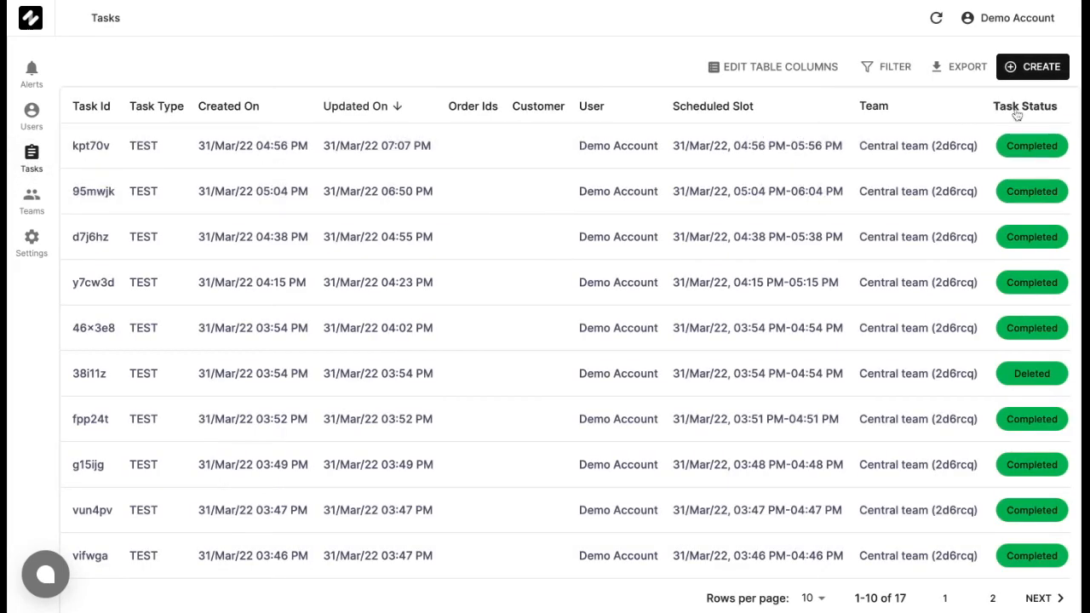
click(1027, 67)
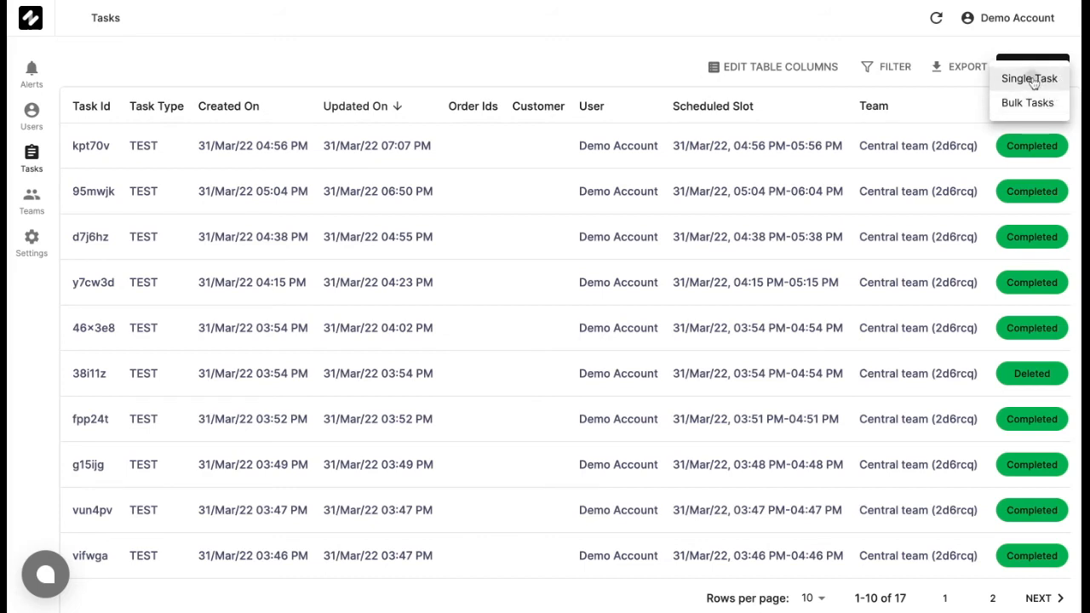
click(1033, 80)
click(499, 139)
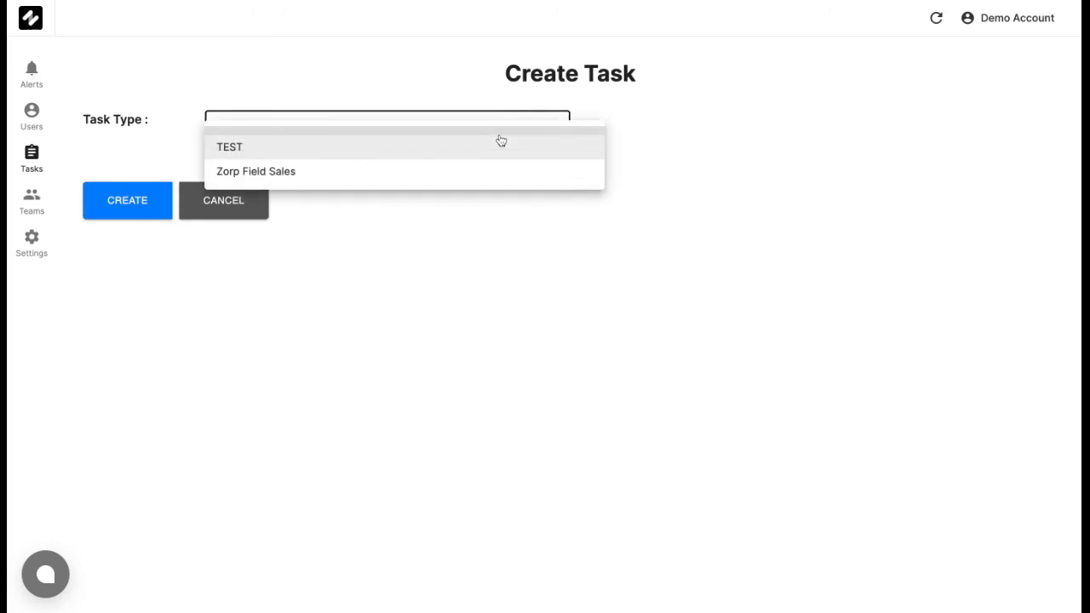
click(416, 180)
click(284, 244)
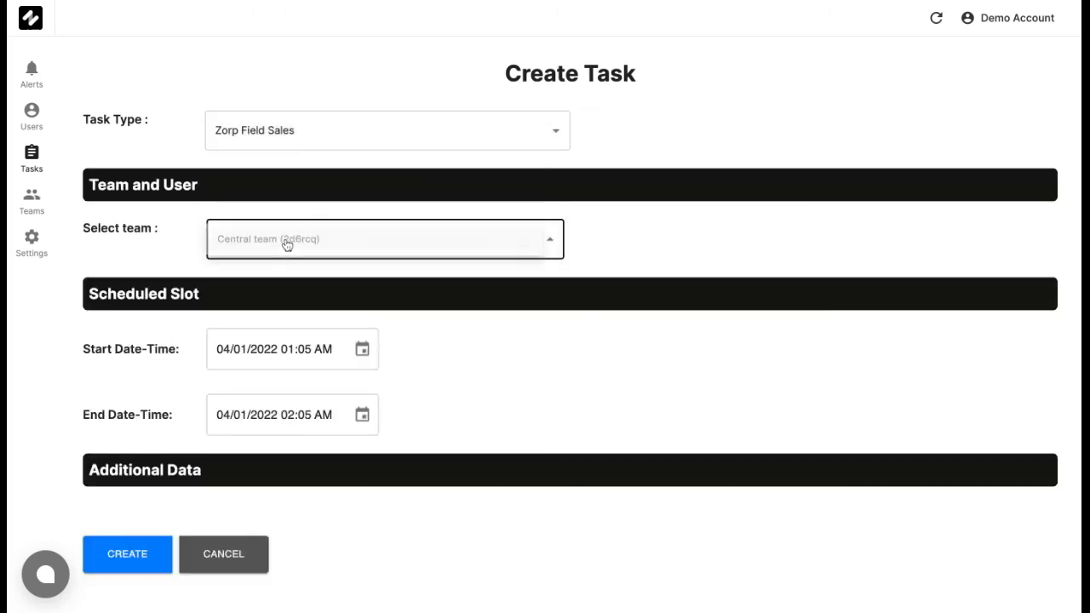
click(286, 242)
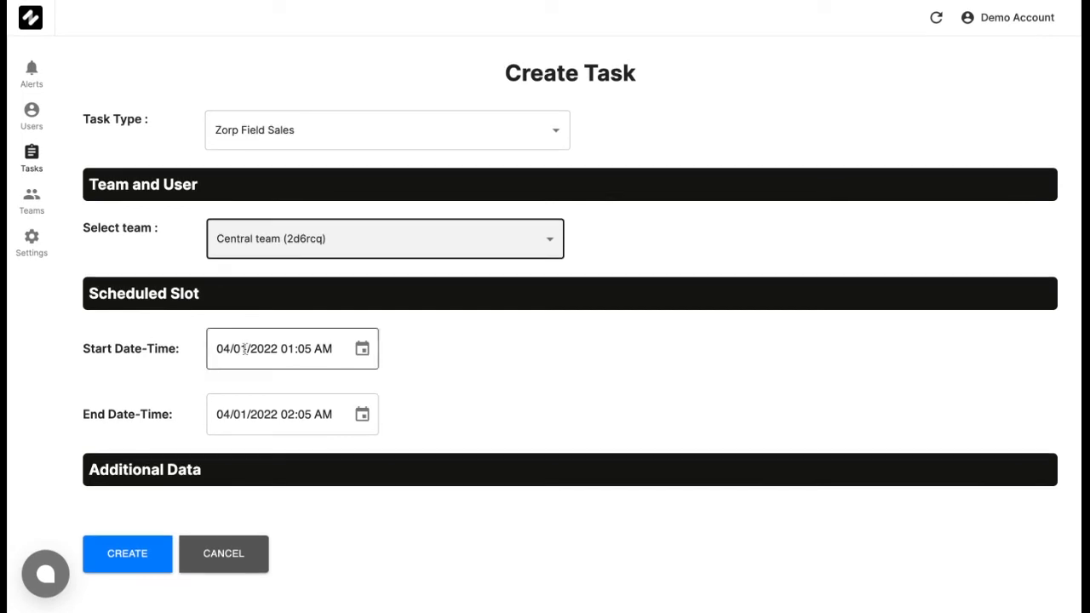
Create the Zorp Field Sales task and assign it to the user Demo Account in Central team (2d6rcq).
click(142, 550)
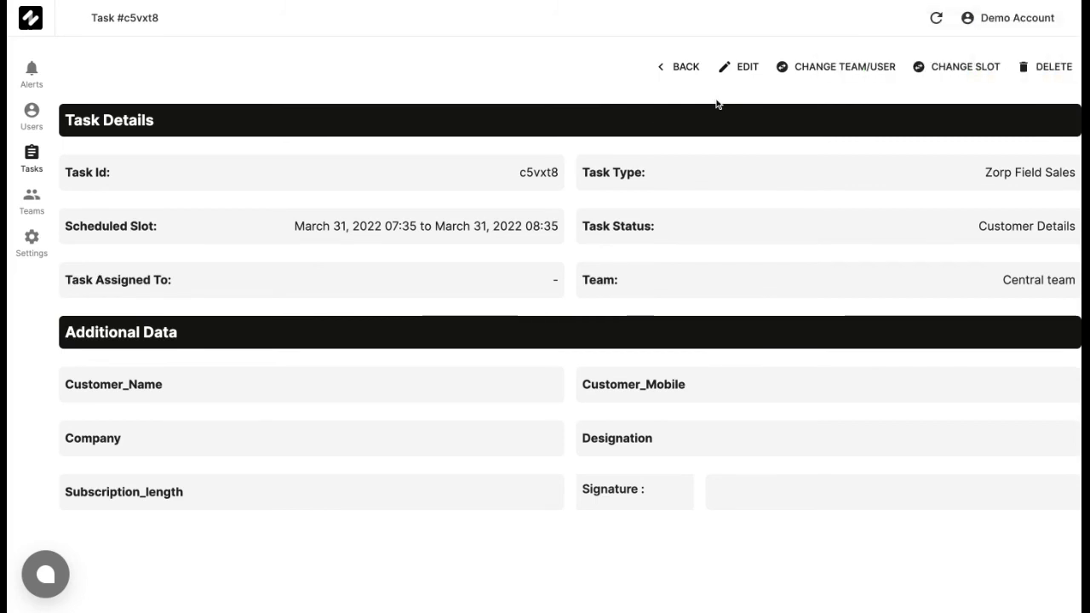
click(826, 71)
click(597, 357)
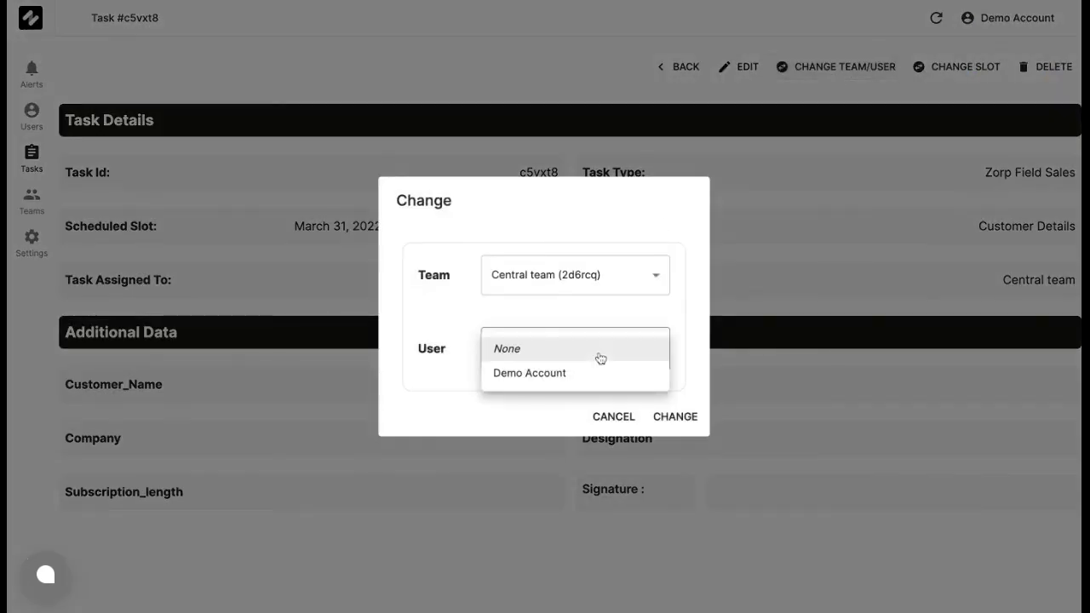
click(577, 374)
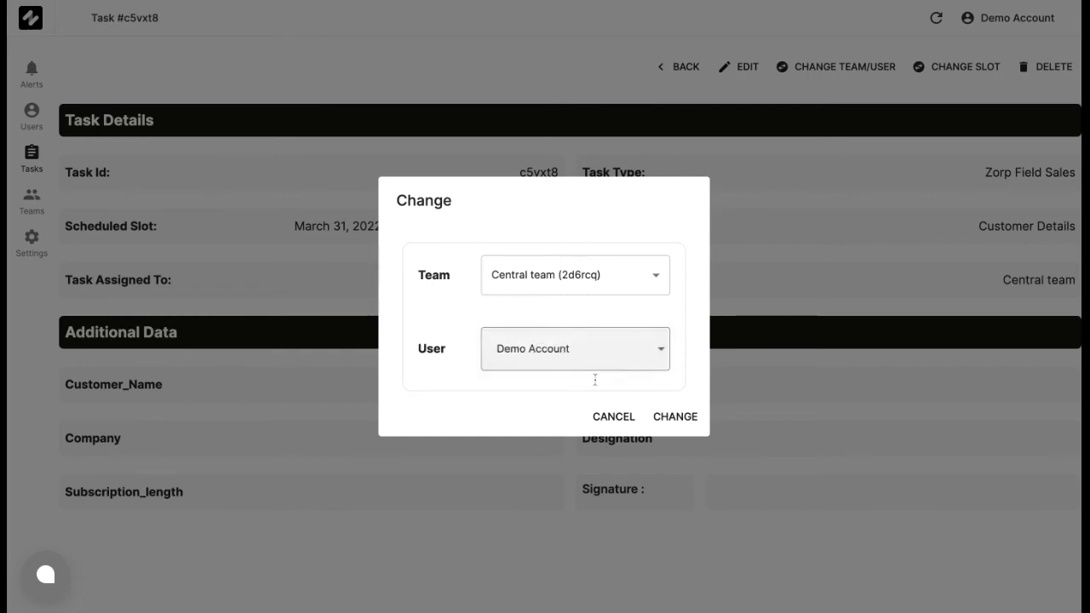
click(675, 418)
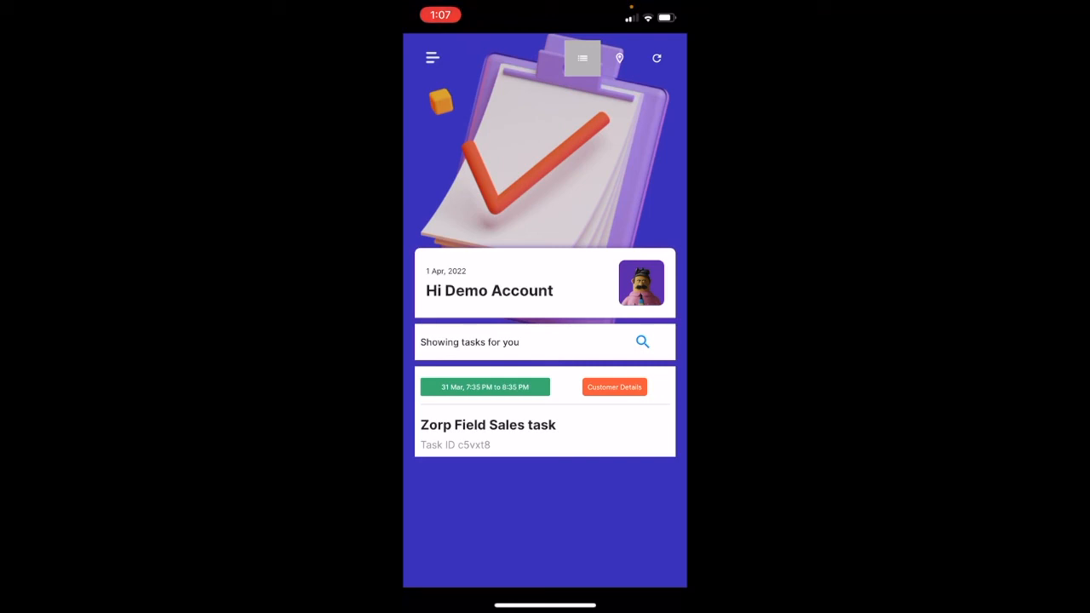
Switch to the Zorp mobile app, open the Zorp Field Sales task, and enter the customer's name and mobile number.
click(615, 388)
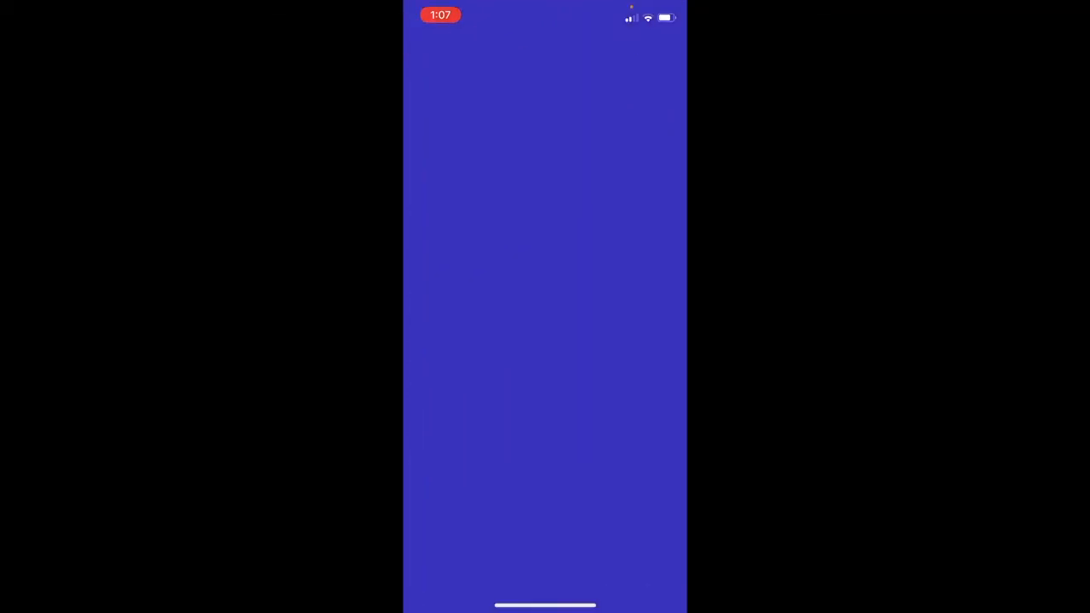
click(545, 160)
text(Afrid)
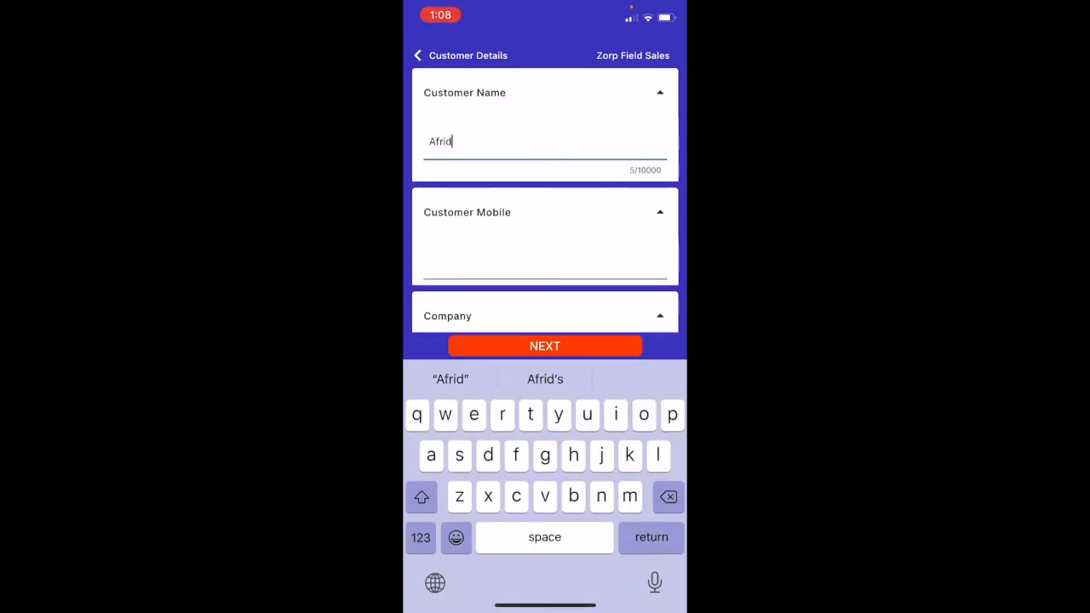
click(544, 262)
Enter "HCL Tech" as the company and "Product Manager" as the designation, and submit the Customer Details step.
scroll(545, 256, down, 1)
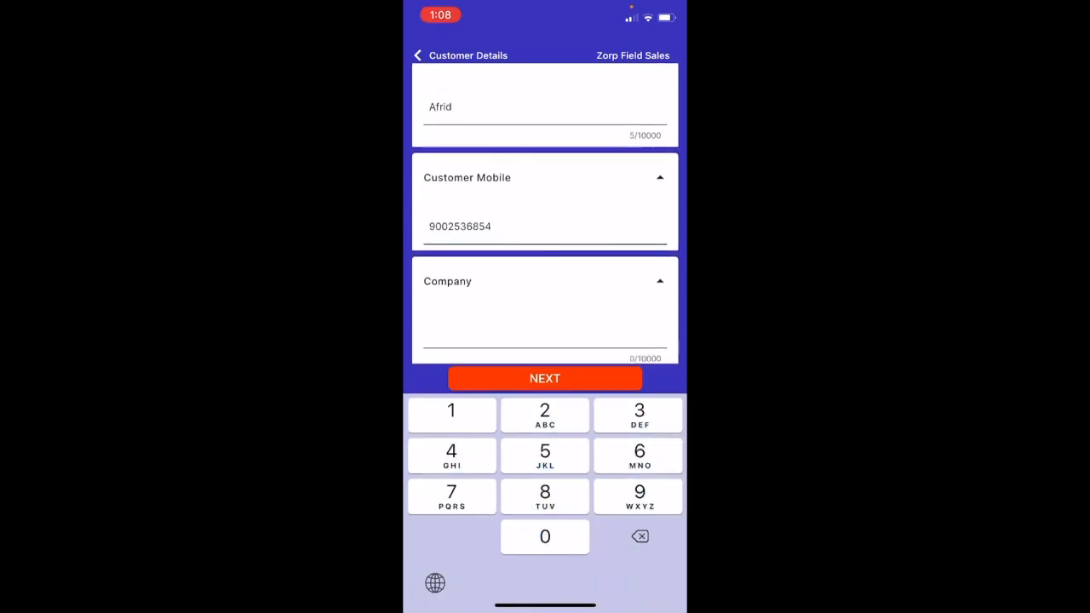
click(545, 306)
text(HCL Tech)
click(470, 305)
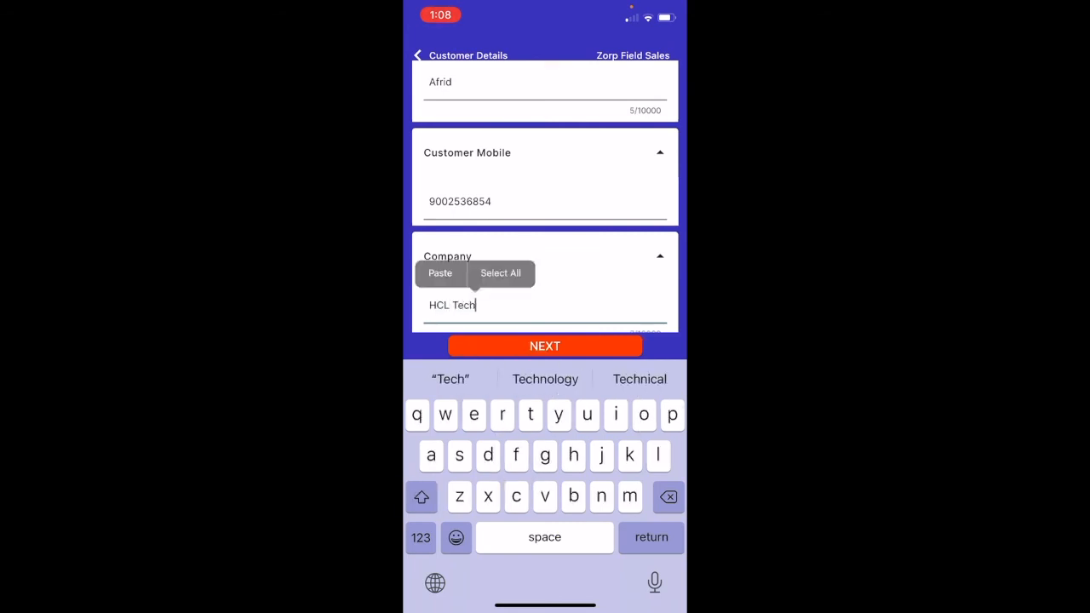
scroll(545, 255, down, 1)
click(545, 310)
text(Product Manager)
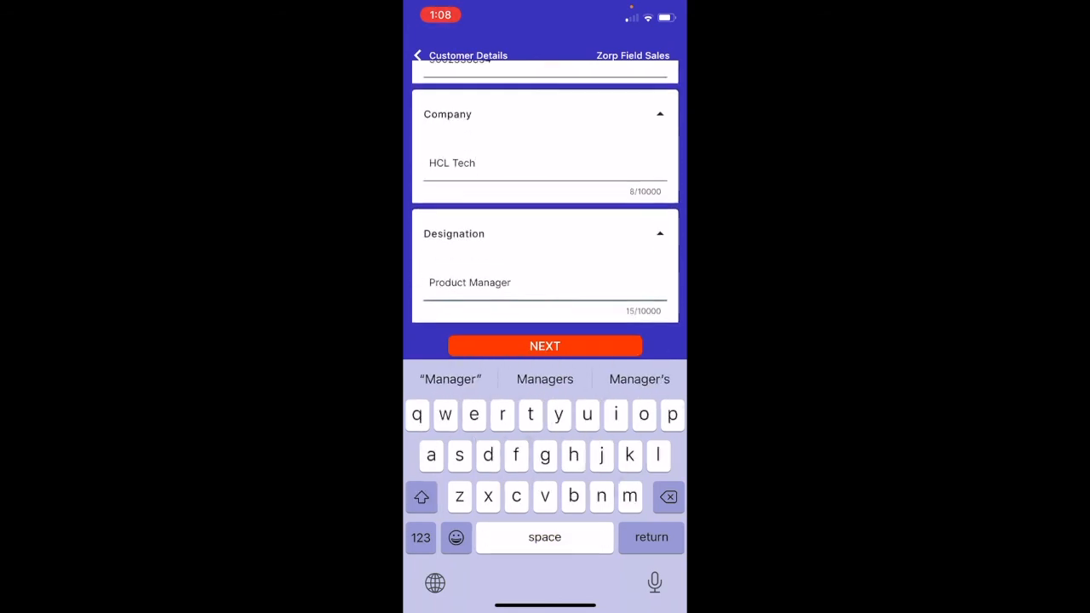
click(545, 345)
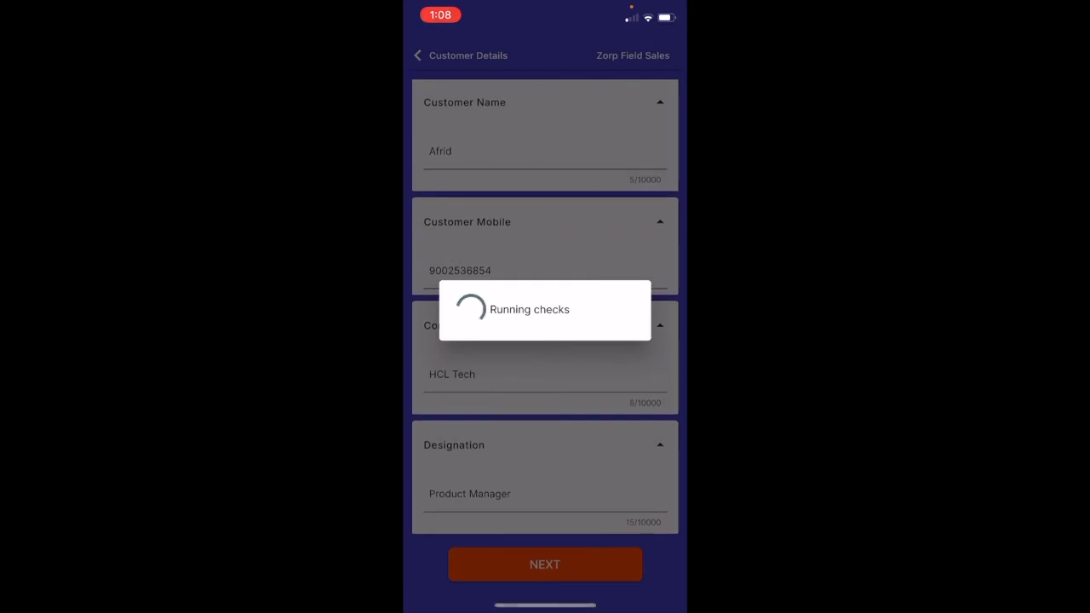
Set the subscription length to 3 months, capture a handwritten signature, and submit the product details to complete the task.
click(545, 222)
click(439, 341)
click(651, 222)
mouse_move(450, 421)
mouse_down()
mouse_move(572, 412)
mouse_move(644, 324)
mouse_up()
click(660, 512)
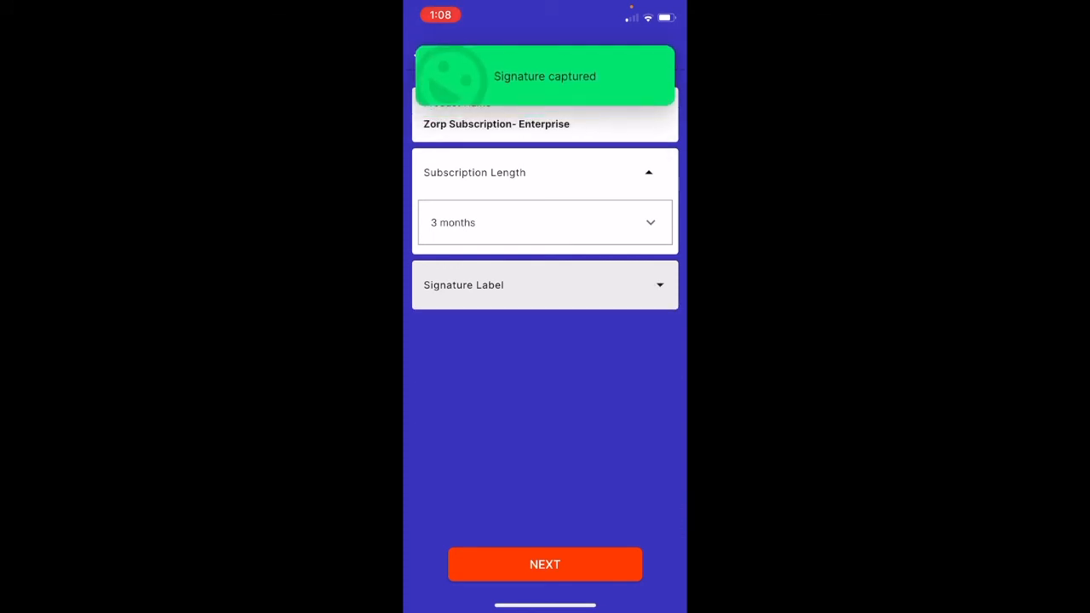
click(545, 565)
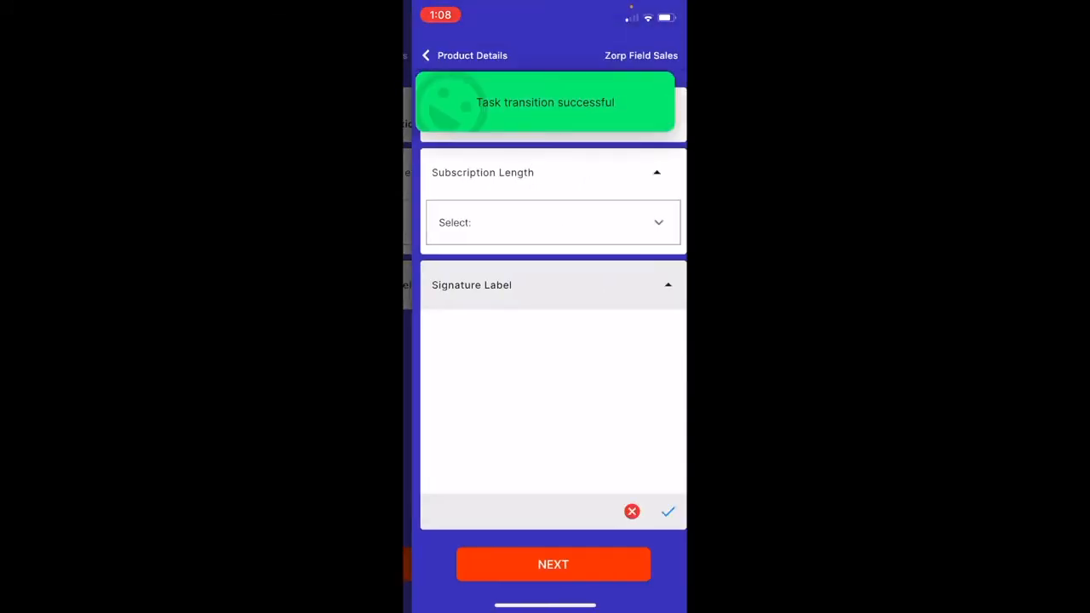
click(545, 565)
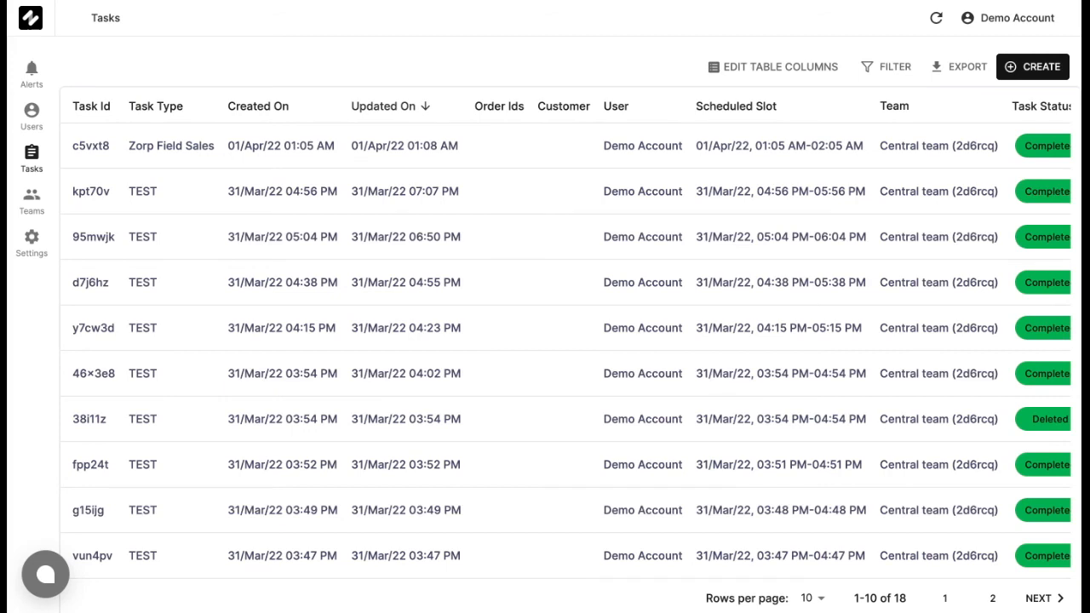
Switch to the web dashboard, review the submitted data of the Zorp Field Sales task, and return to the task list.
click(521, 148)
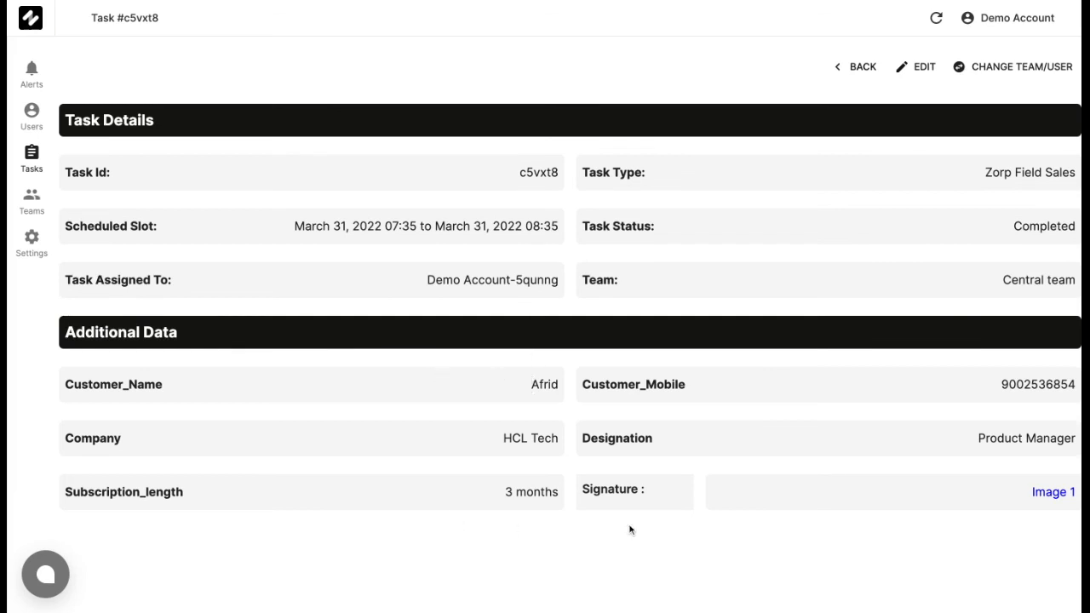
click(862, 69)
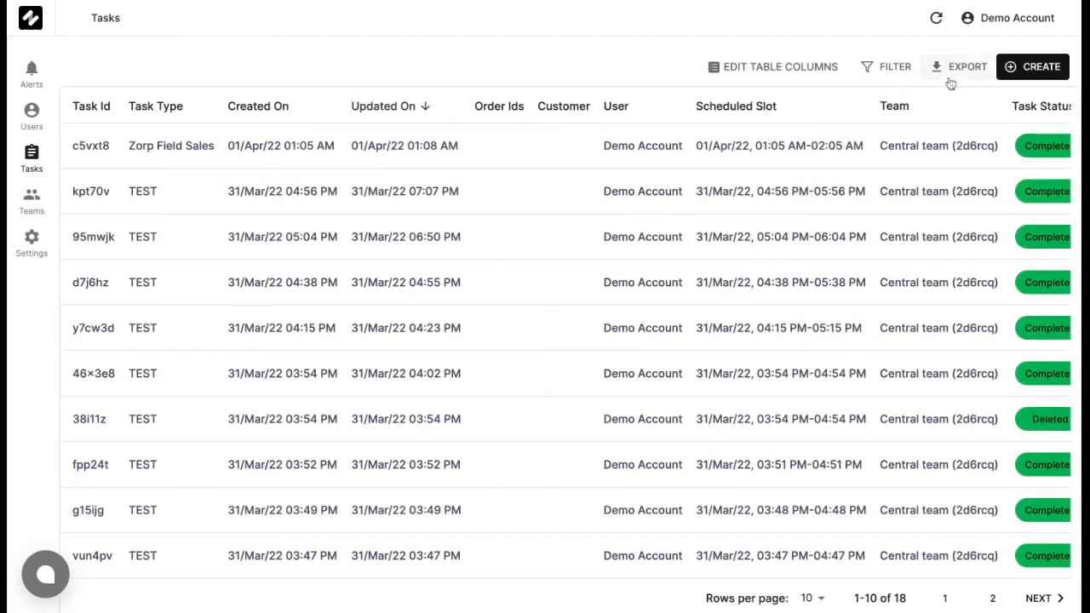